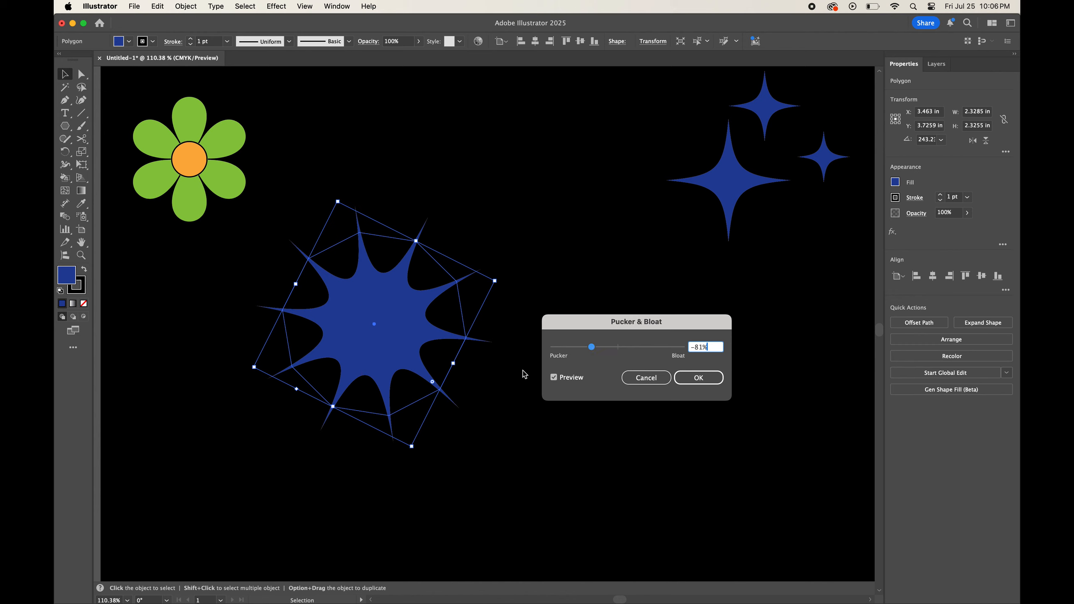
Cancel the Pucker & Bloat trial and place a copy of the blue polygon to its right.
left_click_drag(643, 347, 649, 347)
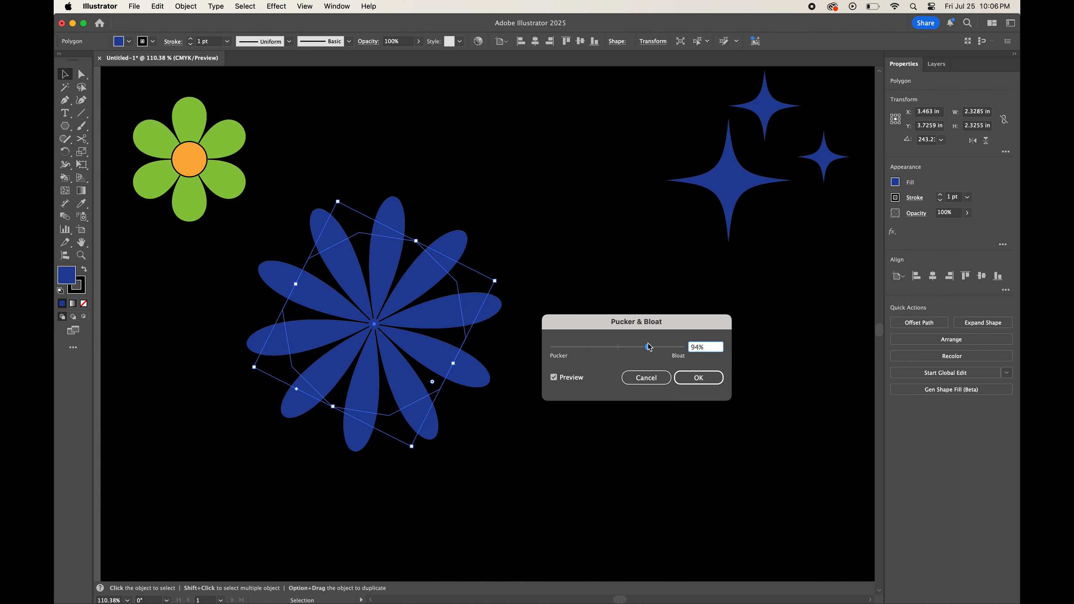
key("Escape")
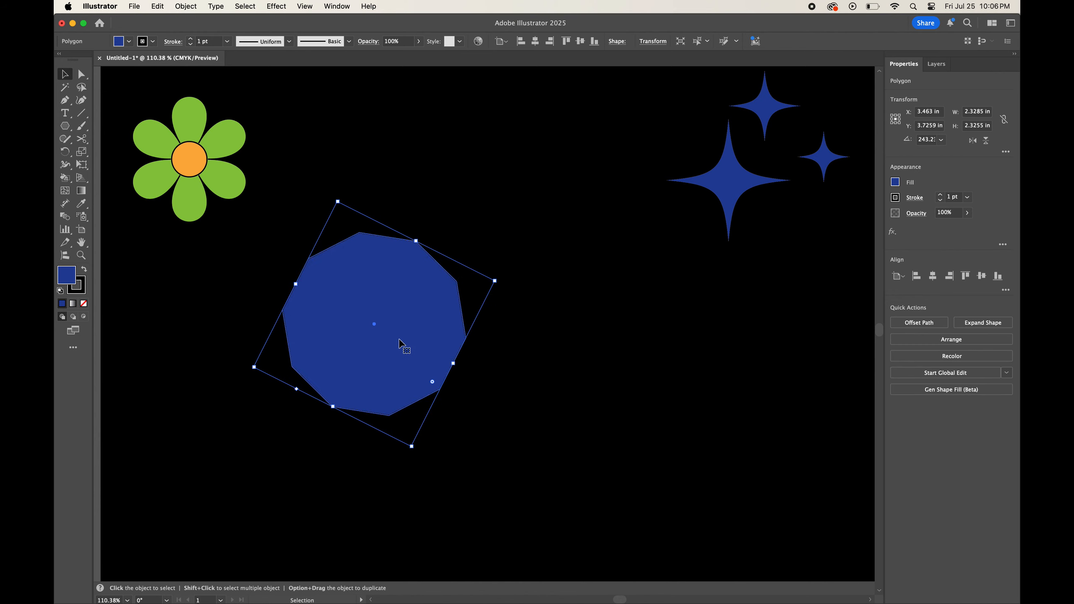
left_click_drag(373, 353, 731, 383)
Apply a Pucker & Bloat effect to the original blue polygon, puckering it into a pointed starburst.
left_click(363, 335)
left_click(276, 6)
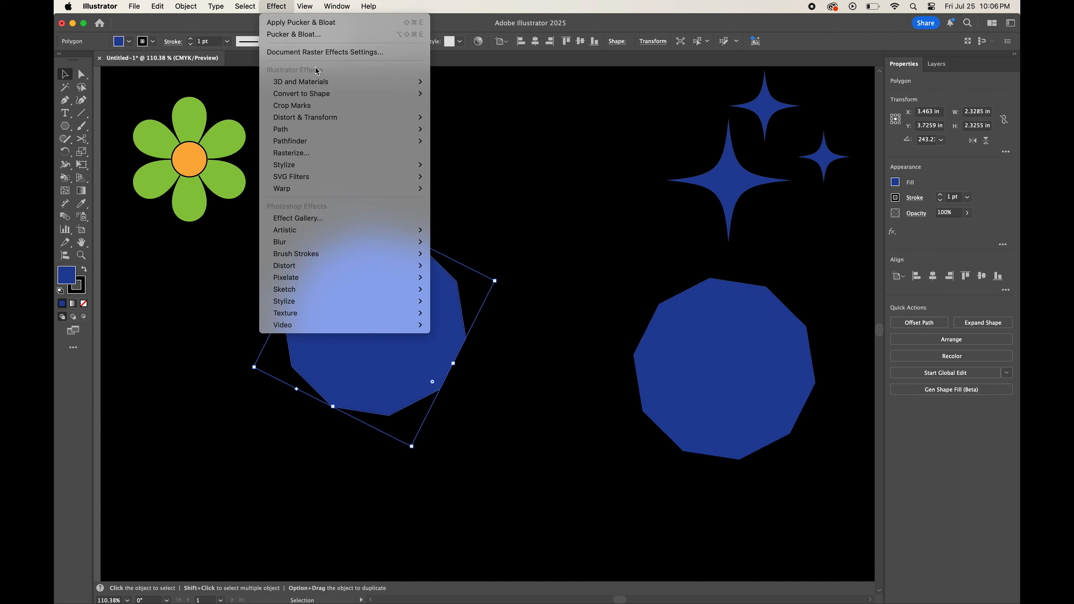
mouse_move(313, 112)
left_click(458, 129)
mouse_move(621, 352)
left_mouse_down()
mouse_move(589, 351)
mouse_move(602, 354)
left_mouse_up()
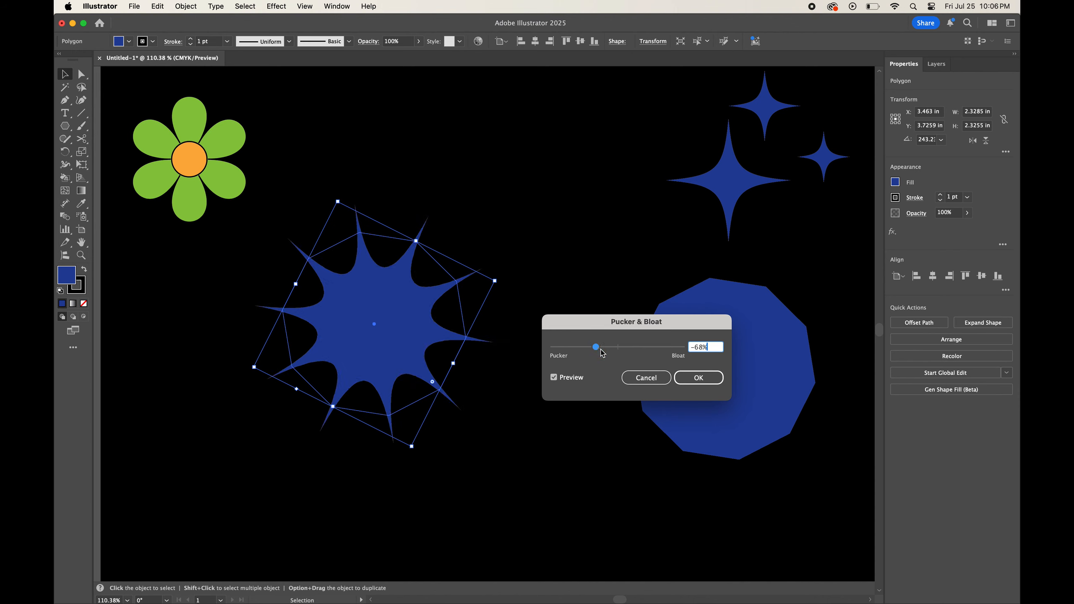
left_click_drag(611, 356, 588, 353)
left_click(703, 381)
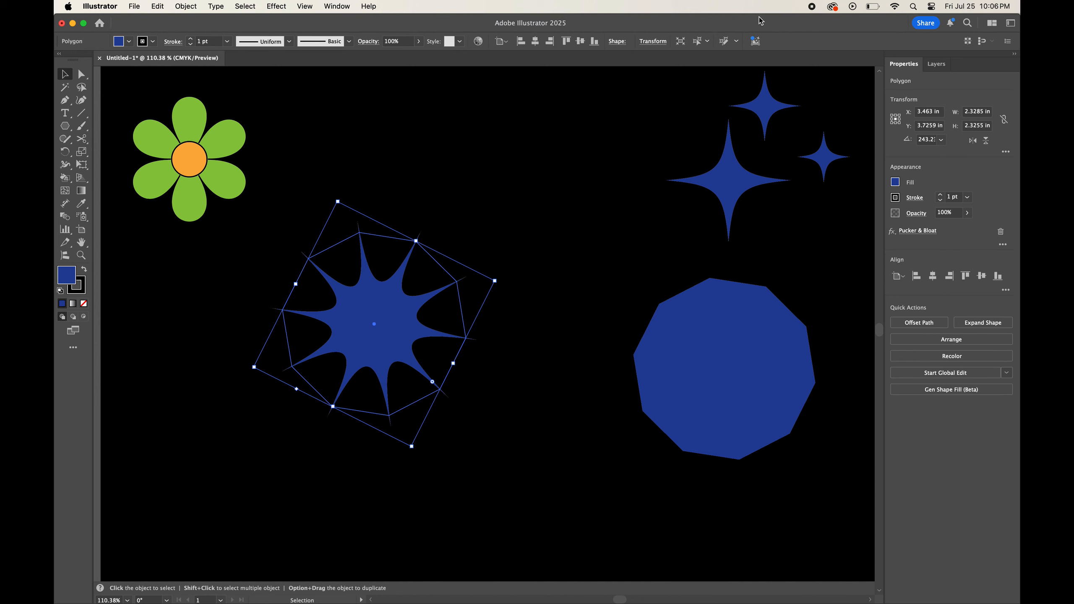
Fill the starburst light orange, then shrink it to about 1.69 in wide in the artboard's lower-left area.
left_click(895, 182)
left_click(884, 221)
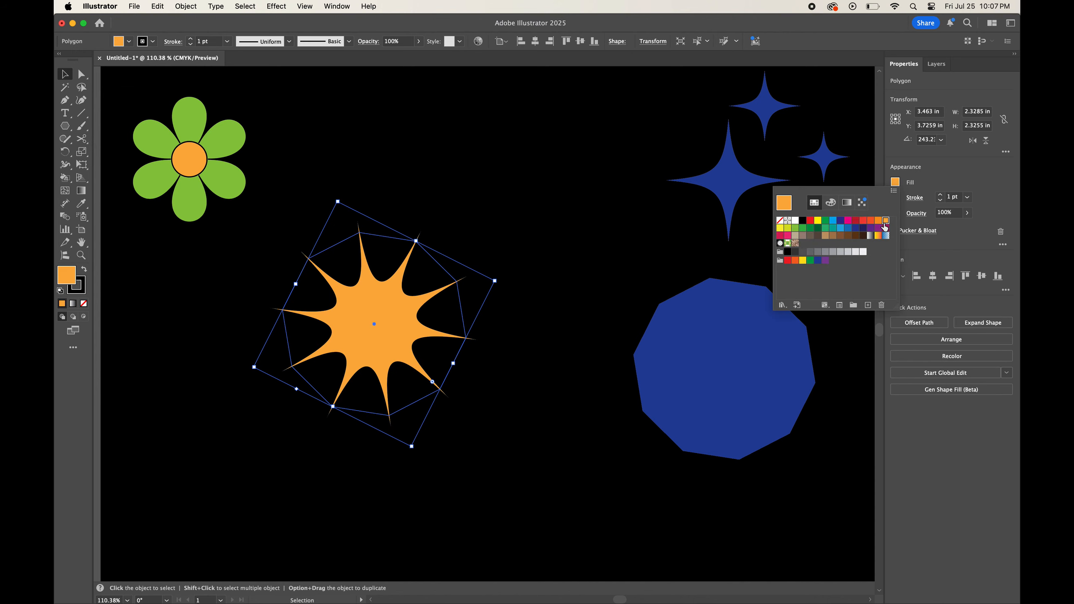
left_click(425, 426)
left_click_drag(374, 328, 258, 480)
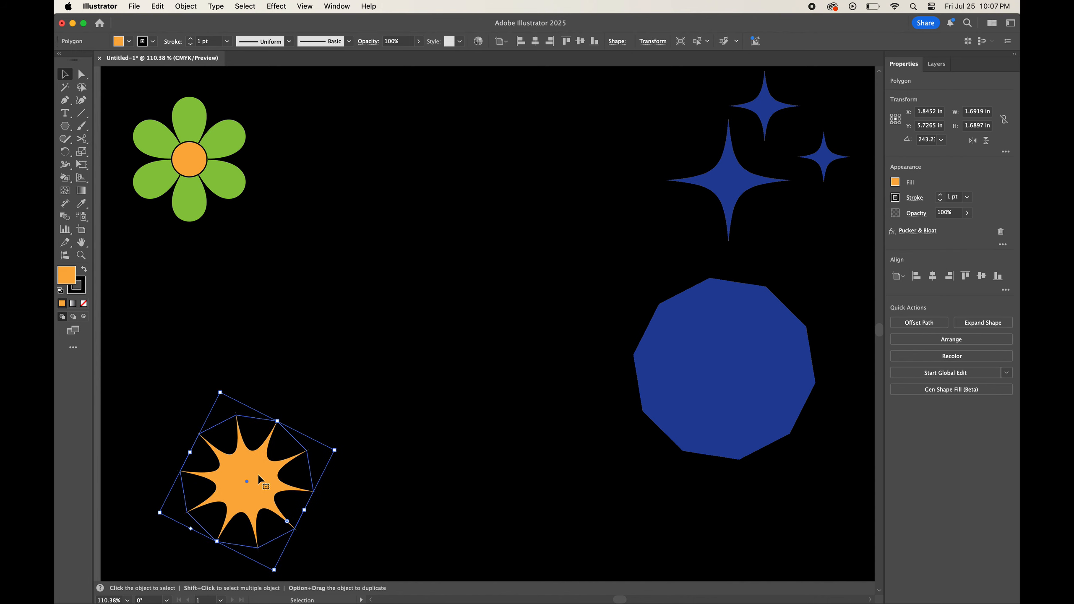
Bloat the remaining blue polygon with Pucker & Bloat into a ten-petal flower and place it near the artboard's centre.
left_click_drag(717, 372, 565, 368)
left_click(276, 6)
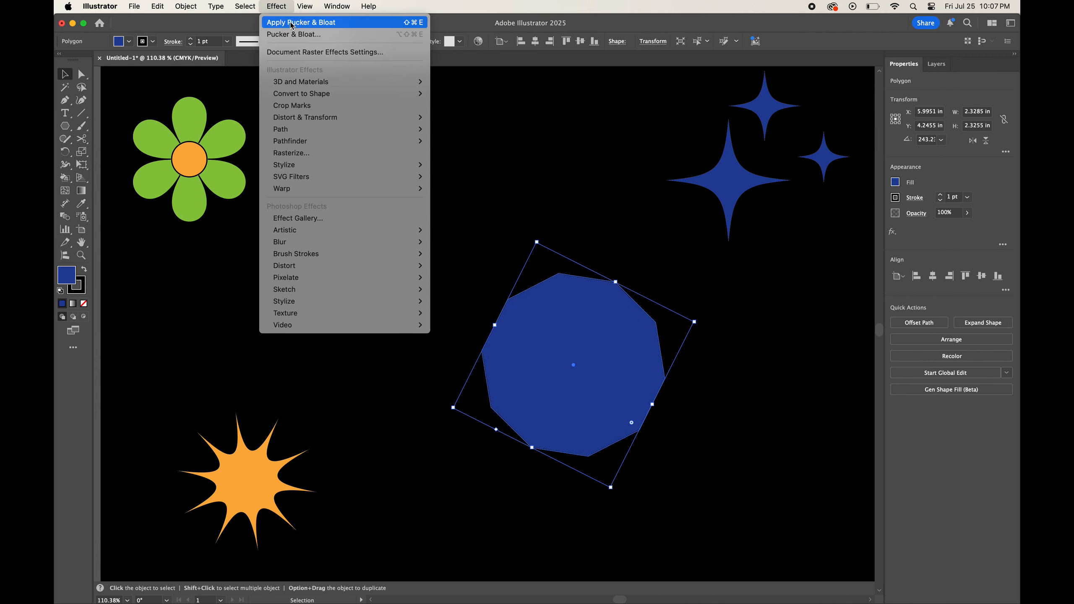
mouse_move(338, 117)
left_click(452, 130)
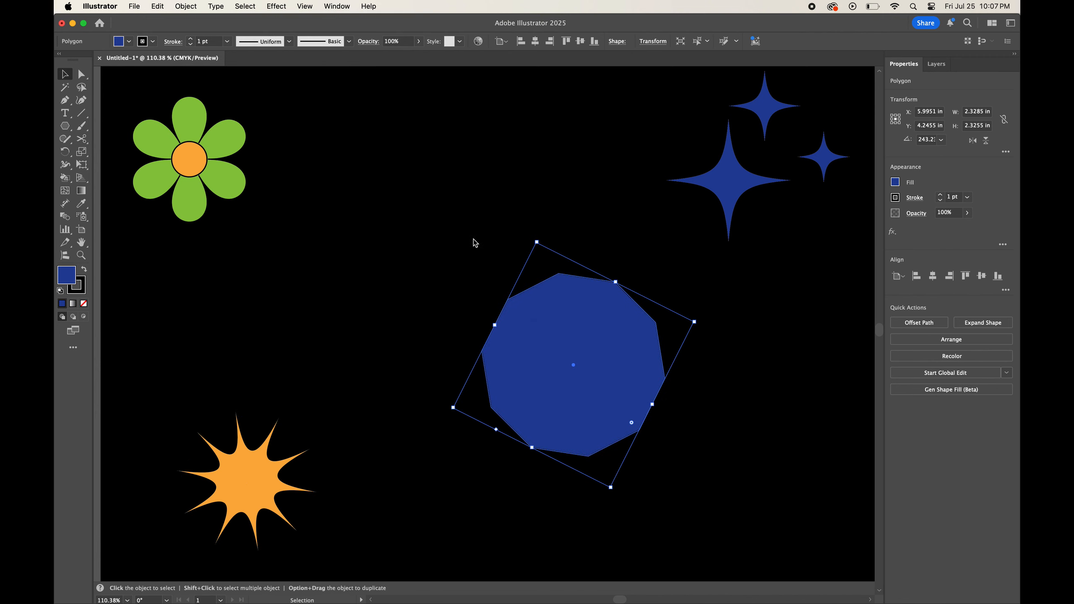
left_click_drag(632, 349, 313, 317)
left_click(370, 341)
left_click_drag(575, 374, 435, 307)
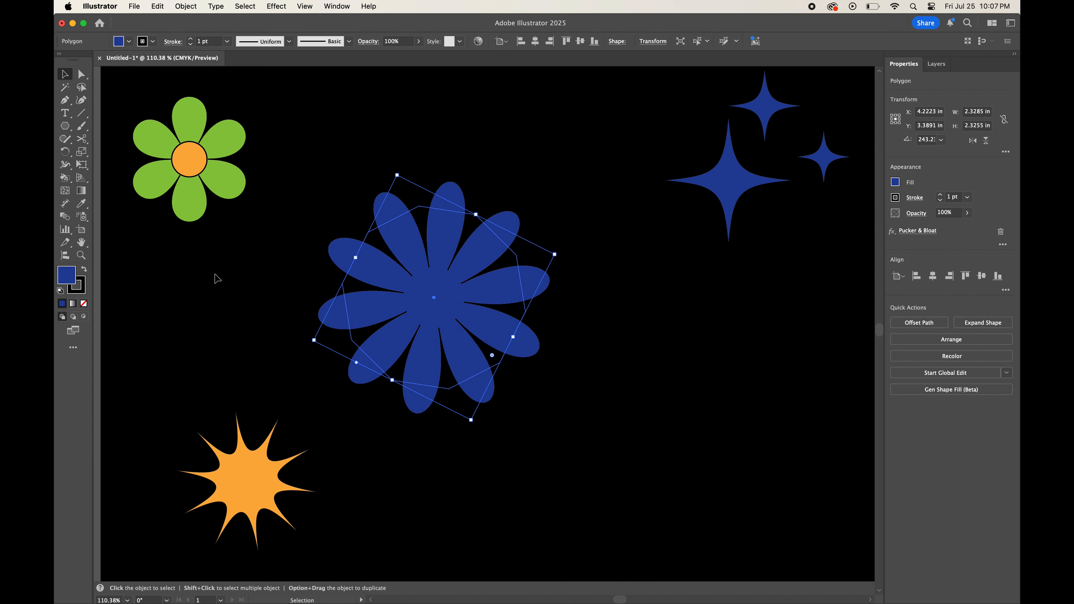
Draw a circle about 0.77 in wide, centre it on the blue flower and fill it dark brown (C=50 M=70 Y=80 K=70).
left_click(64, 126)
left_click(109, 152)
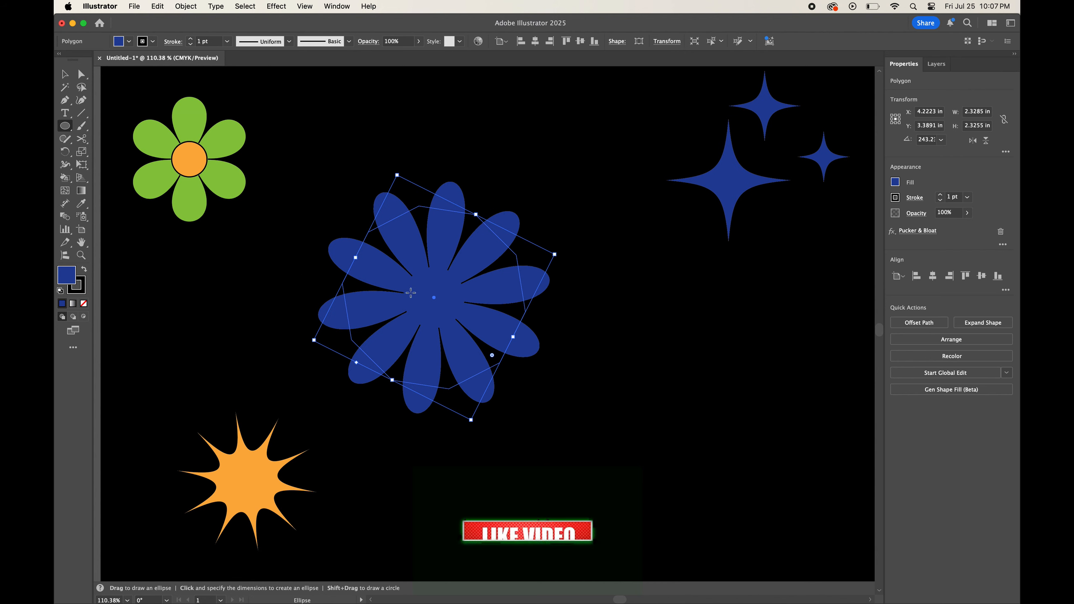
left_click_drag(411, 289, 433, 298)
key("v")
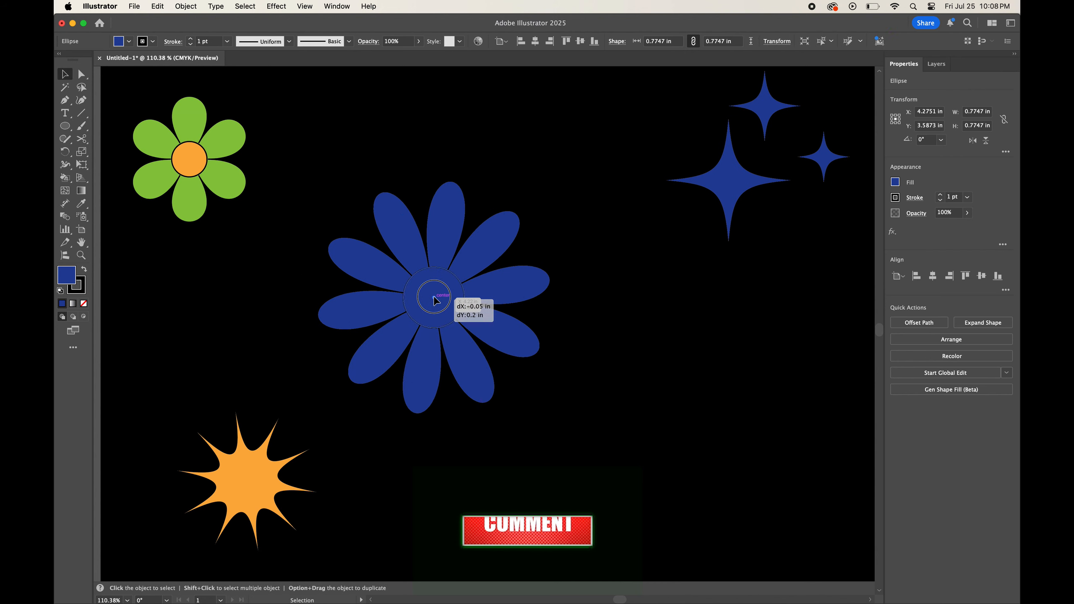
left_click(895, 183)
left_click(863, 237)
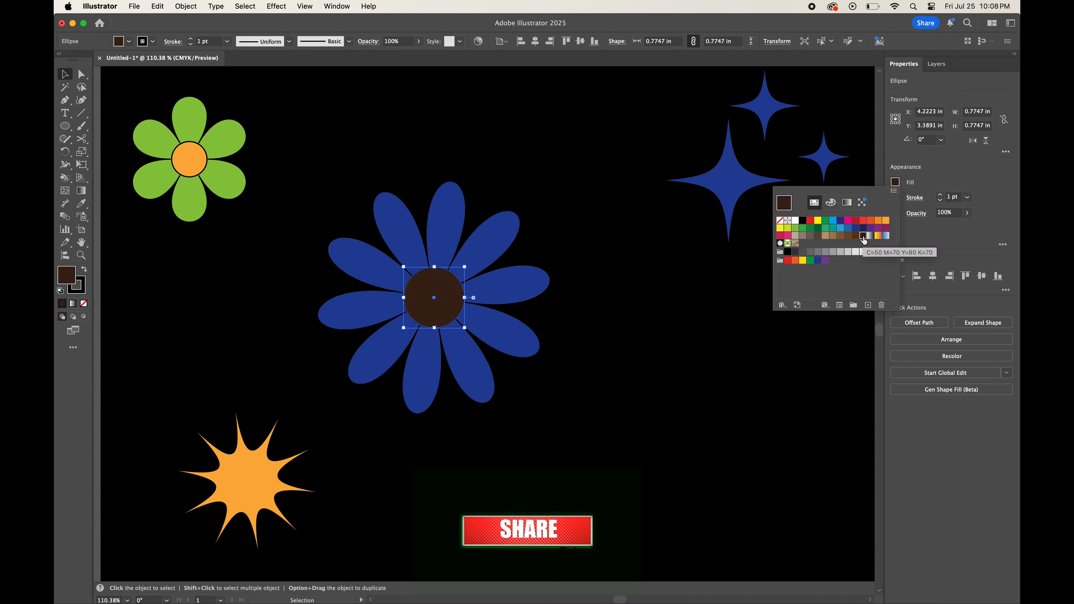
Fill the blue flower's petals yellow.
left_click(497, 297)
left_click(497, 296)
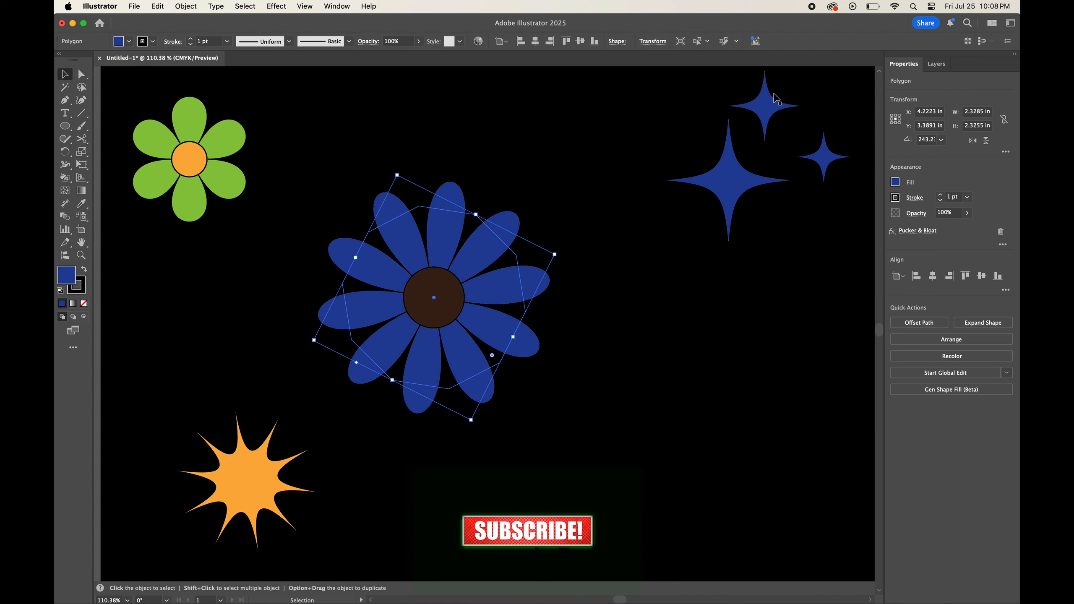
left_click(895, 182)
left_click(815, 256)
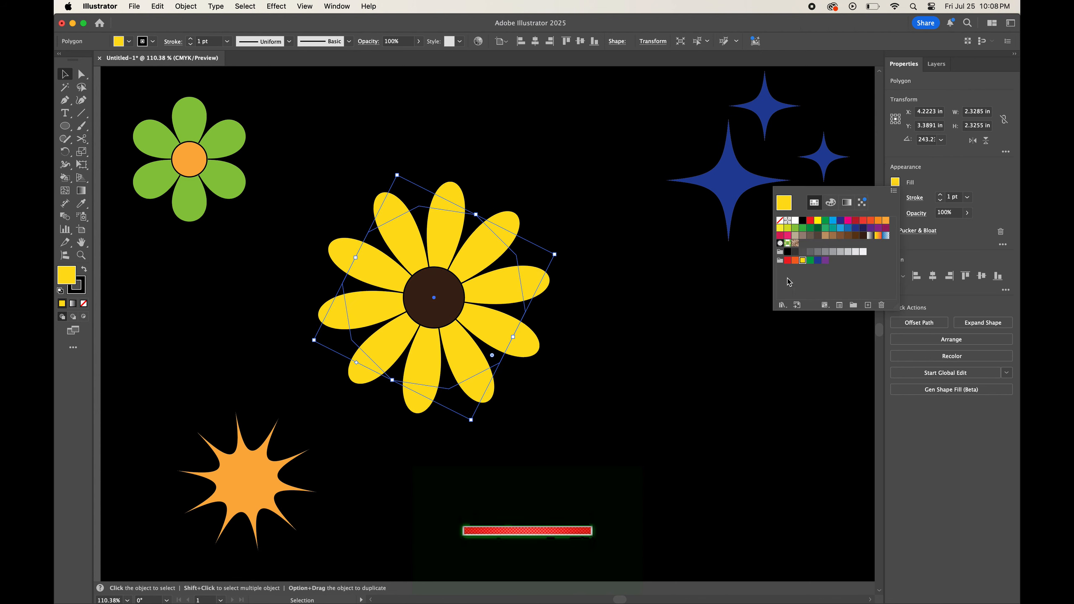
left_click(507, 275)
left_click(612, 326)
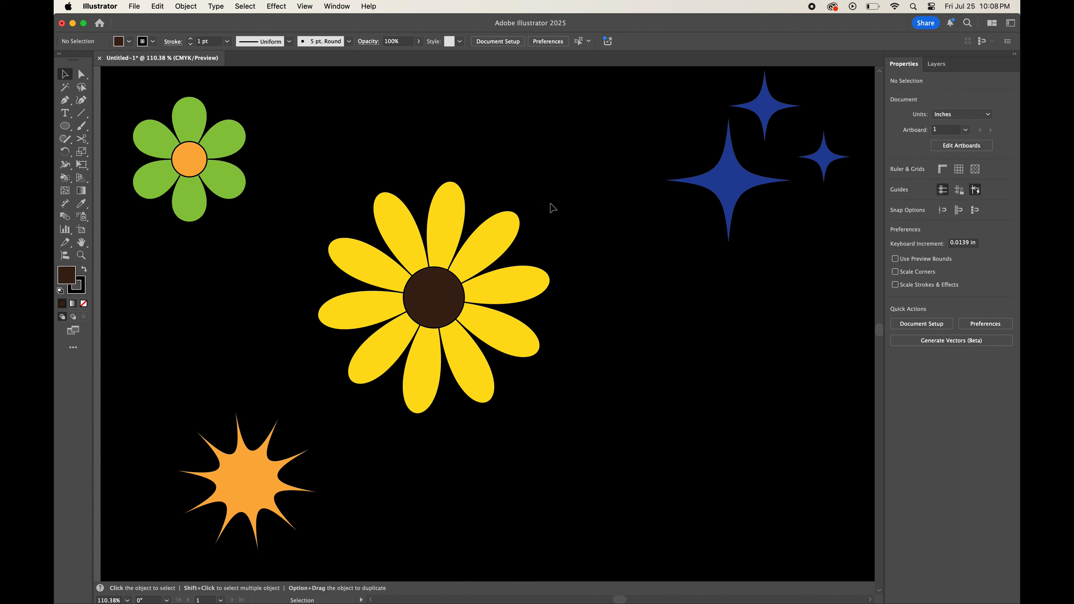
Enlarge the flower's brown centre circle to about 0.92 in wide and align it to the middle of the petals.
left_click_drag(408, 367, 449, 309)
right_click(448, 309)
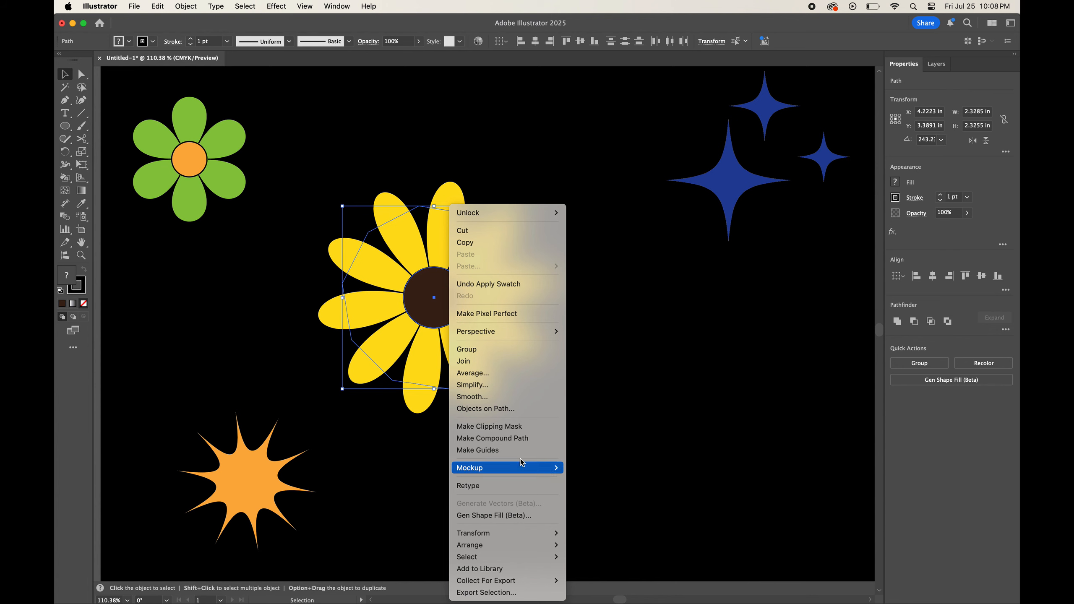
left_click(444, 313)
key("super+shift+a")
left_click(448, 310)
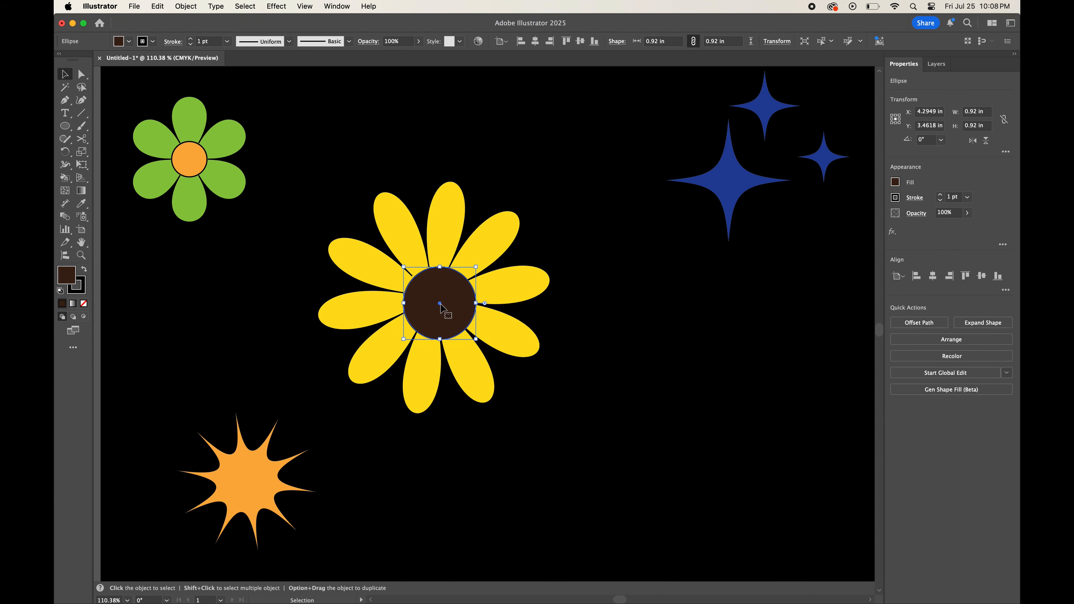
left_click(465, 351, "shift")
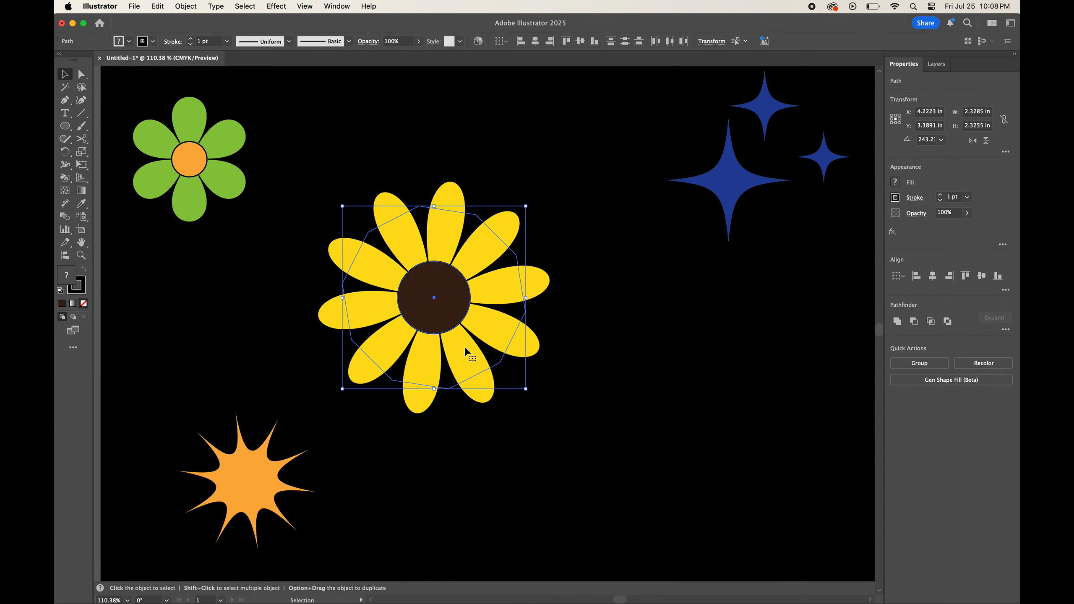
Group the yellow petals with the brown centre and move the flower to the artboard's lower-right area.
right_click(452, 302)
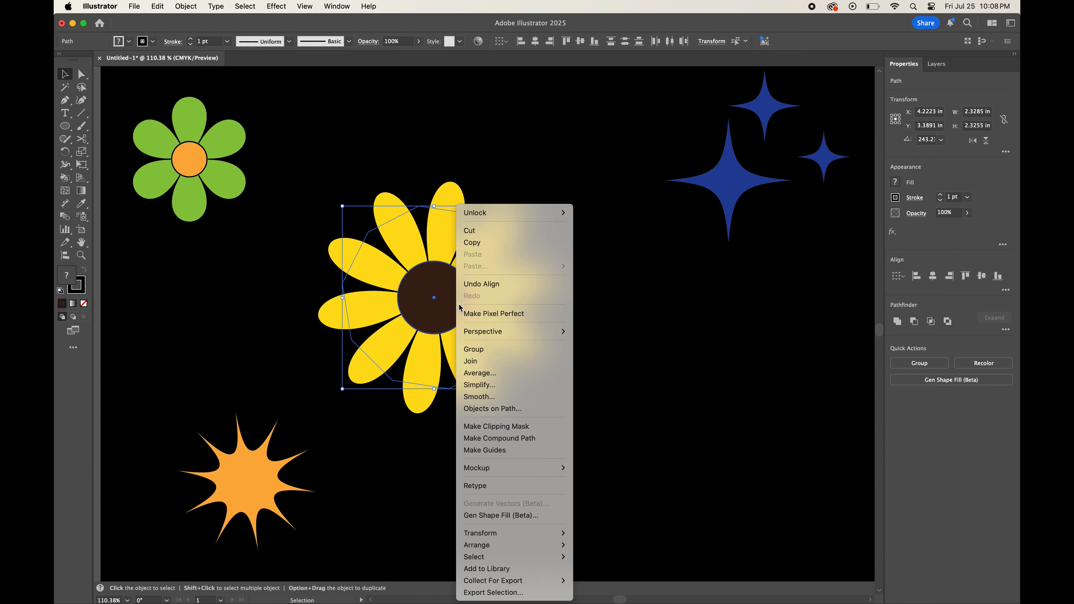
left_click(465, 346)
key("super+shift+a")
left_click_drag(451, 311, 748, 463)
Draw a rounded square about 1.33 in wide in the open middle area and fill it red.
left_click_drag(65, 125, 65, 126)
left_click(127, 138)
left_click_drag(369, 243, 472, 347)
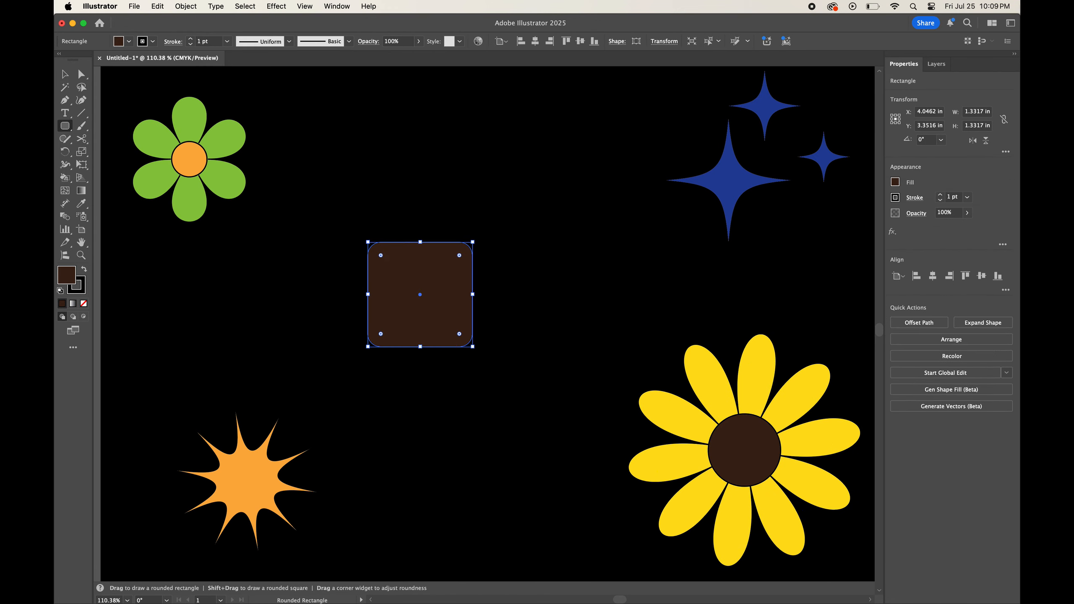
left_click(895, 182)
left_click(810, 220)
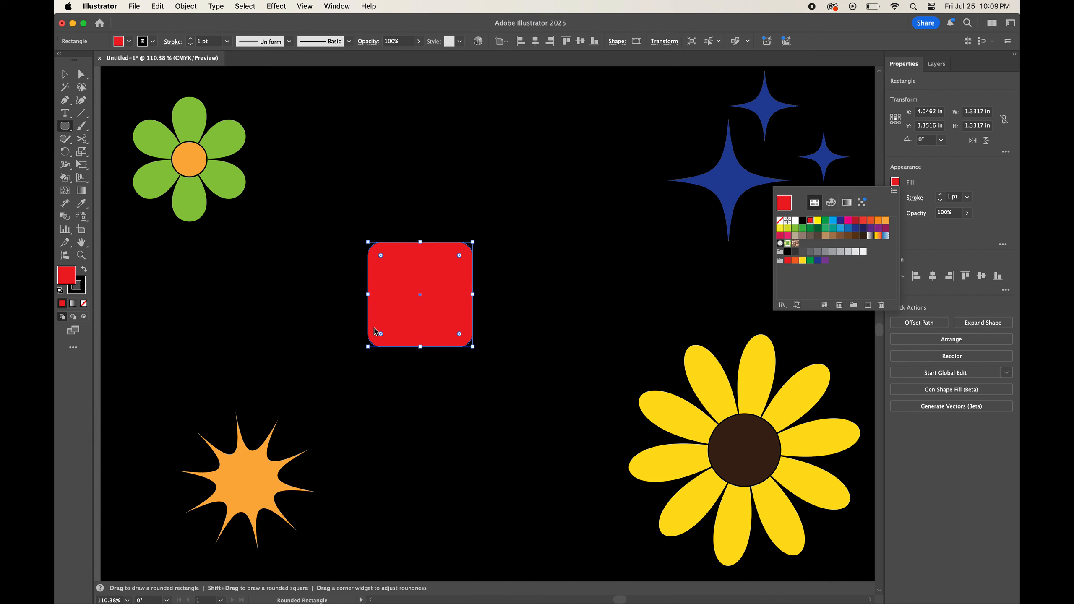
Apply Pucker & Bloat at 115% to the red rounded square and change its fill to dark green.
left_click(273, 6)
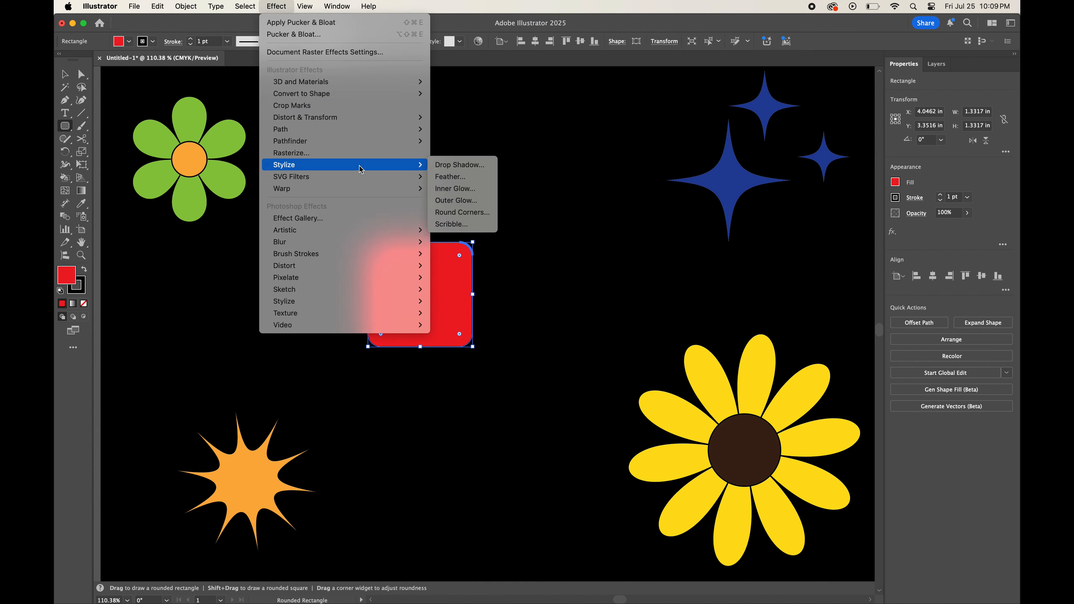
mouse_move(336, 112)
left_click(463, 130)
left_click_drag(316, 292, 480, 429)
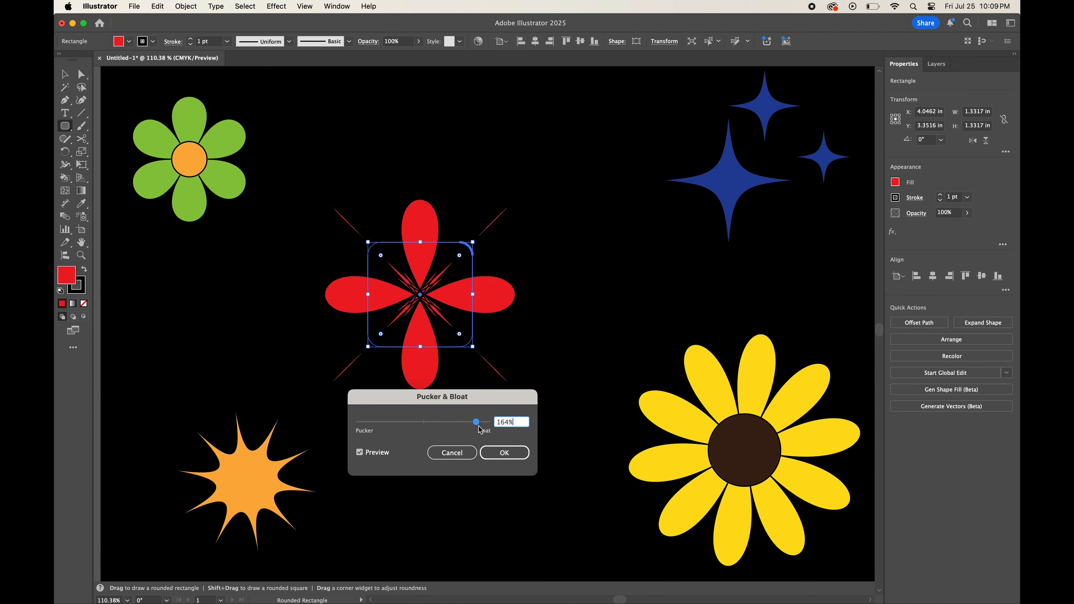
left_click_drag(403, 431, 462, 430)
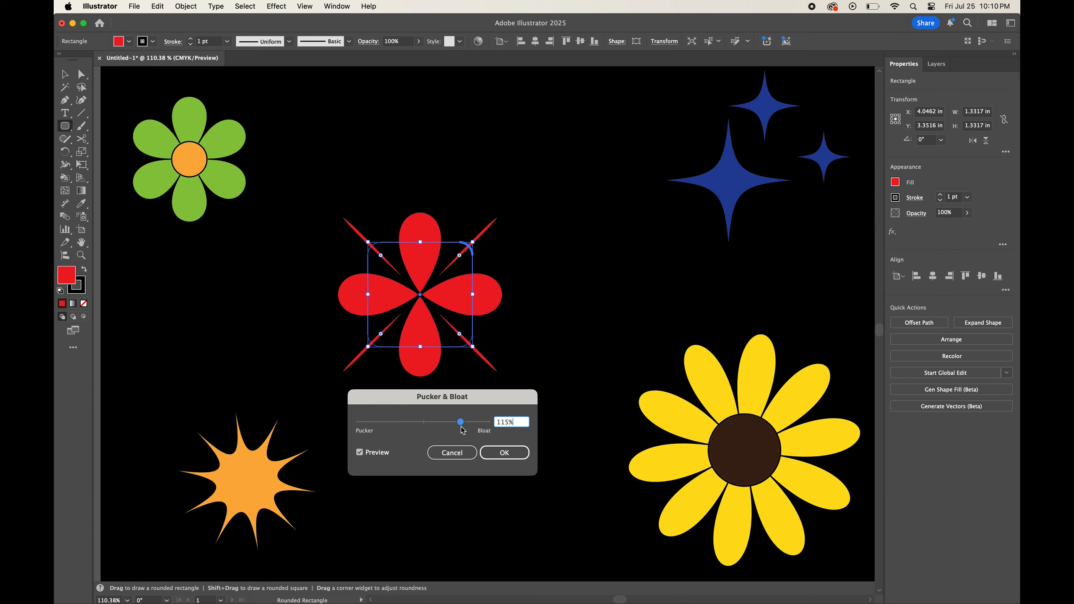
left_click(504, 452)
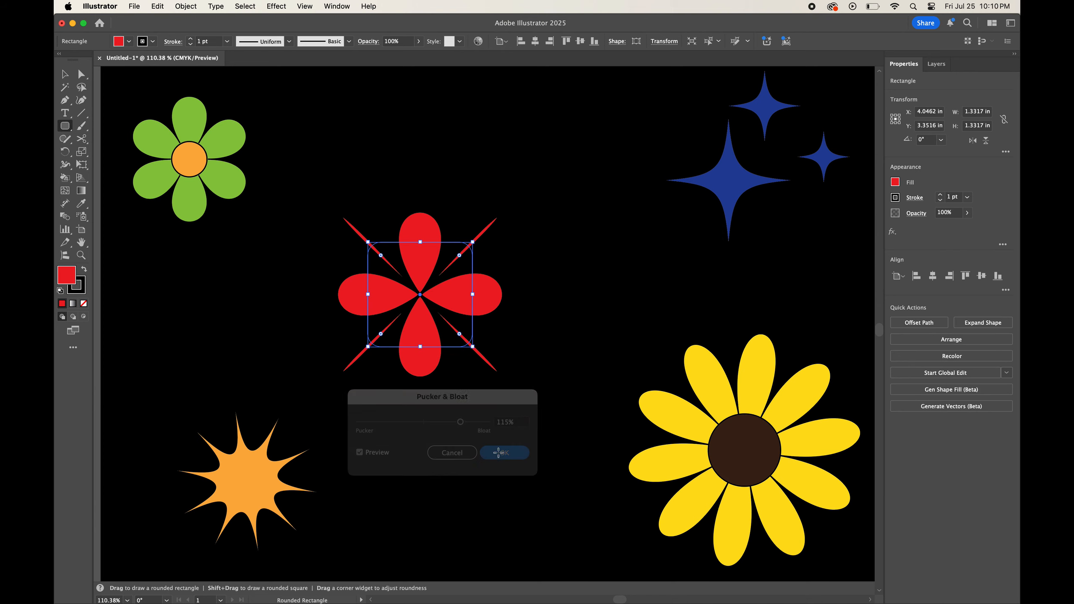
left_click(895, 183)
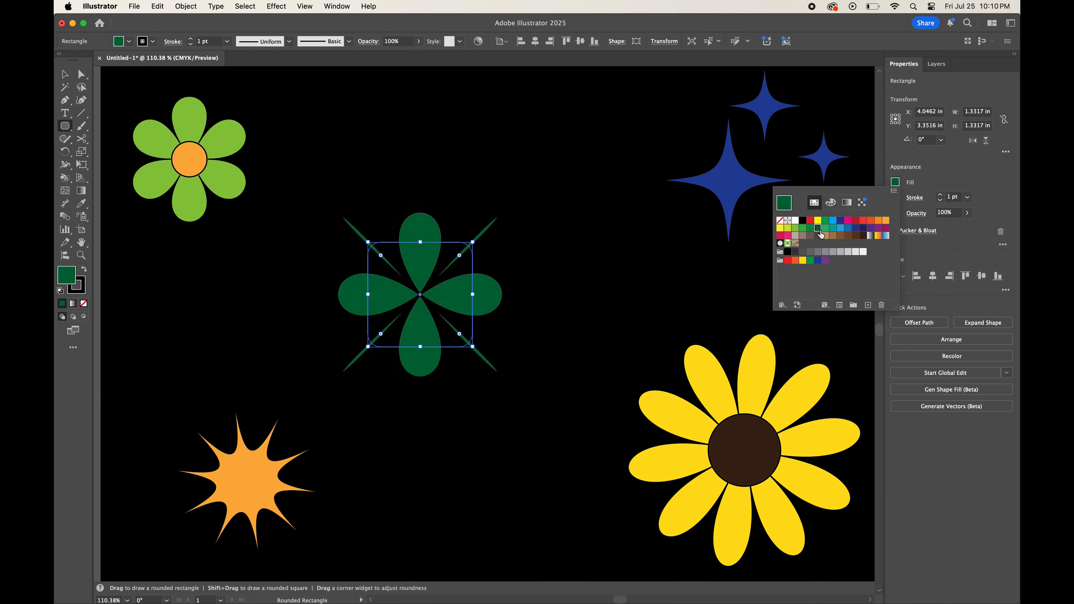
key("Escape")
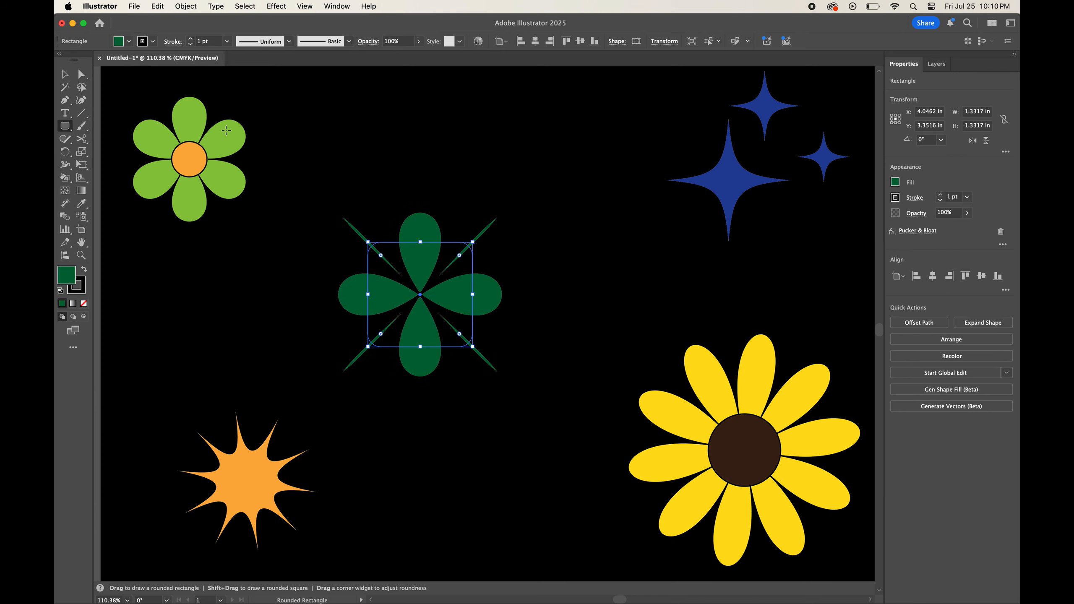
Draw a circle about 0.52 in wide to the left of the green flower and fill it red-orange.
left_click(59, 124)
left_click(126, 151)
left_click_drag(237, 278, 278, 318)
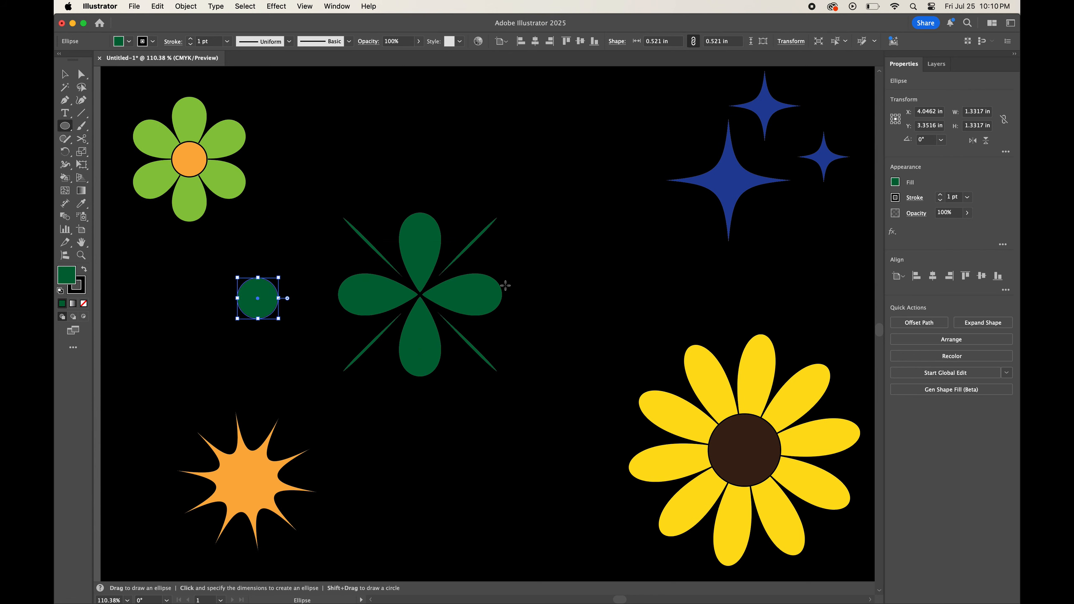
left_click(895, 184)
left_click(810, 221)
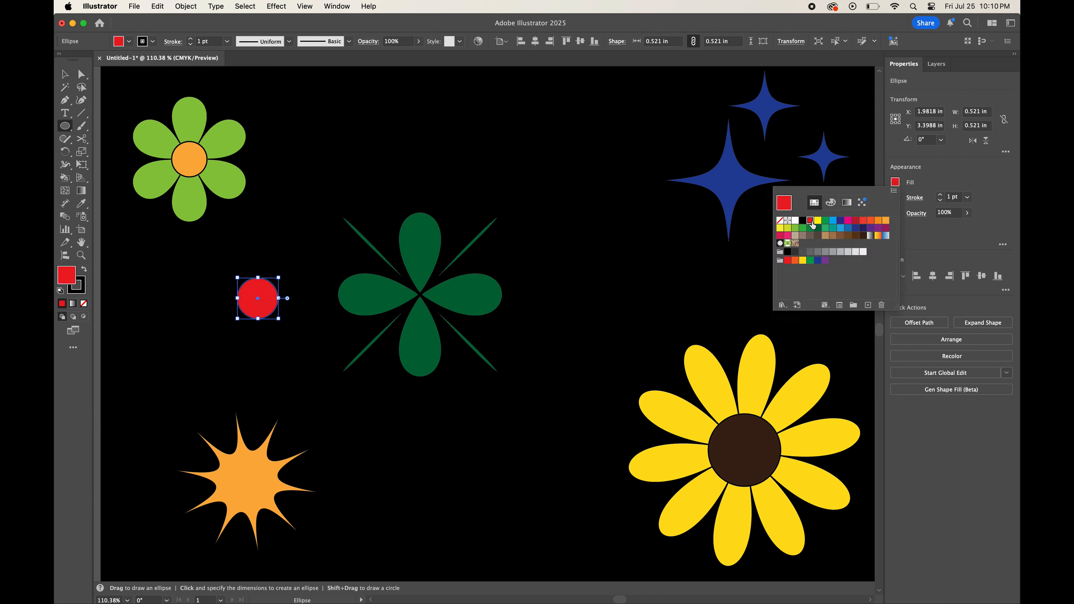
left_click(841, 236)
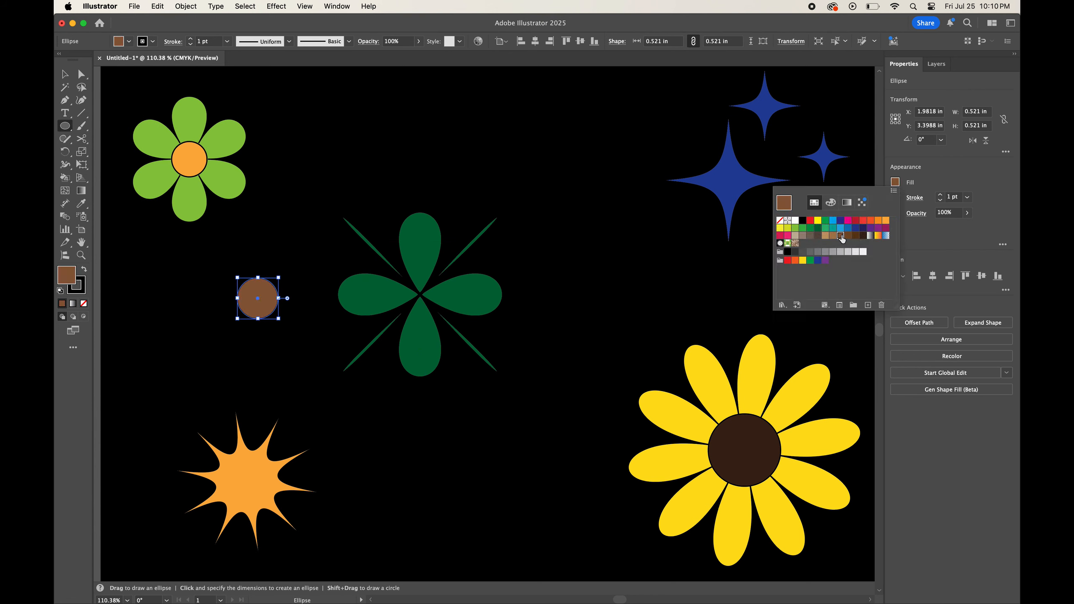
left_click(795, 260)
left_click(259, 303)
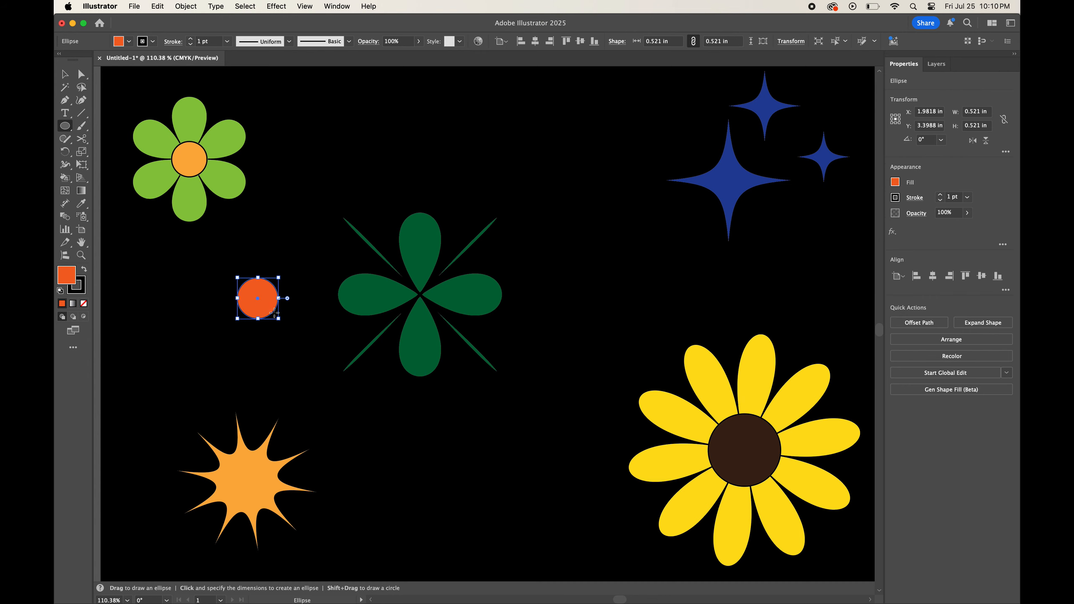
Place the red-orange circle at the green flower's centre and group the two shapes.
key("v")
left_click_drag(256, 301, 418, 299)
left_click(531, 379)
left_click(478, 237)
right_click(419, 205)
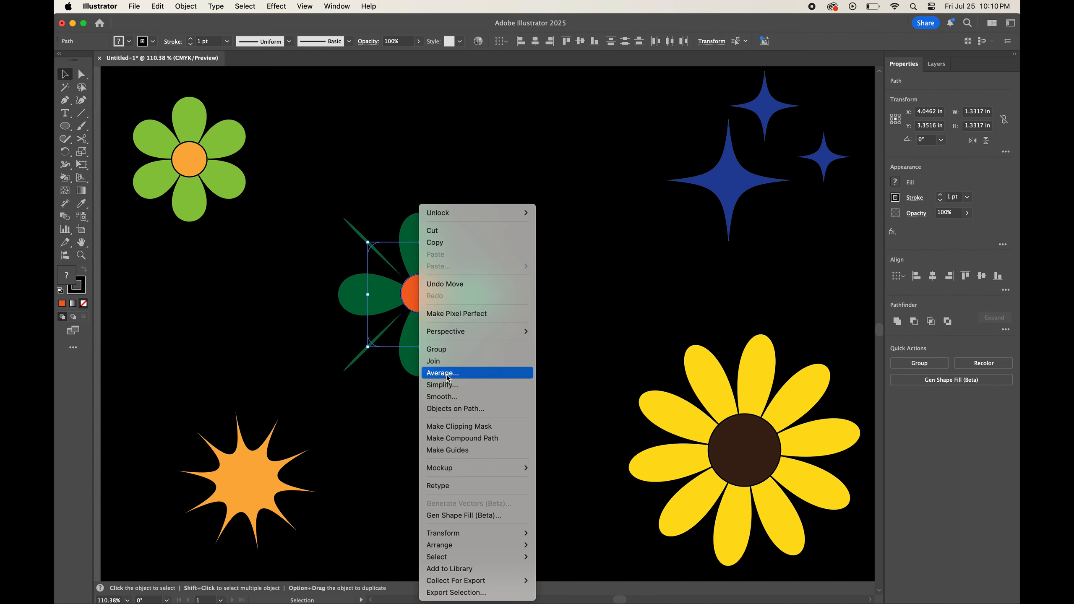
left_click(449, 353)
Move the green flower above the yellow flower on the artboard's right side and shrink the yellow flower to about 2 in wide.
left_click_drag(382, 295, 803, 276)
left_click_drag(822, 533, 838, 560)
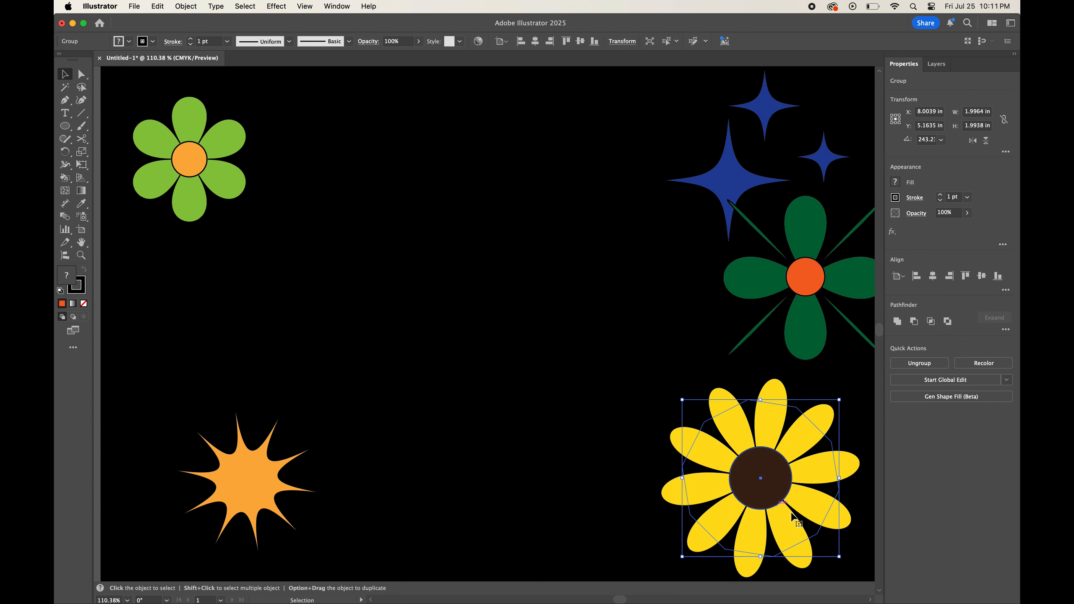
left_click_drag(802, 276, 777, 299)
Arrange the blue stars and orange starburst below the light-green flower, and shift the dark-green and yellow flowers upward on the right.
left_click_drag(720, 134, 180, 287)
left_click_drag(249, 483, 211, 487)
left_click(635, 269)
left_click_drag(785, 311, 775, 189)
left_click_drag(760, 478, 768, 422)
left_click(417, 360)
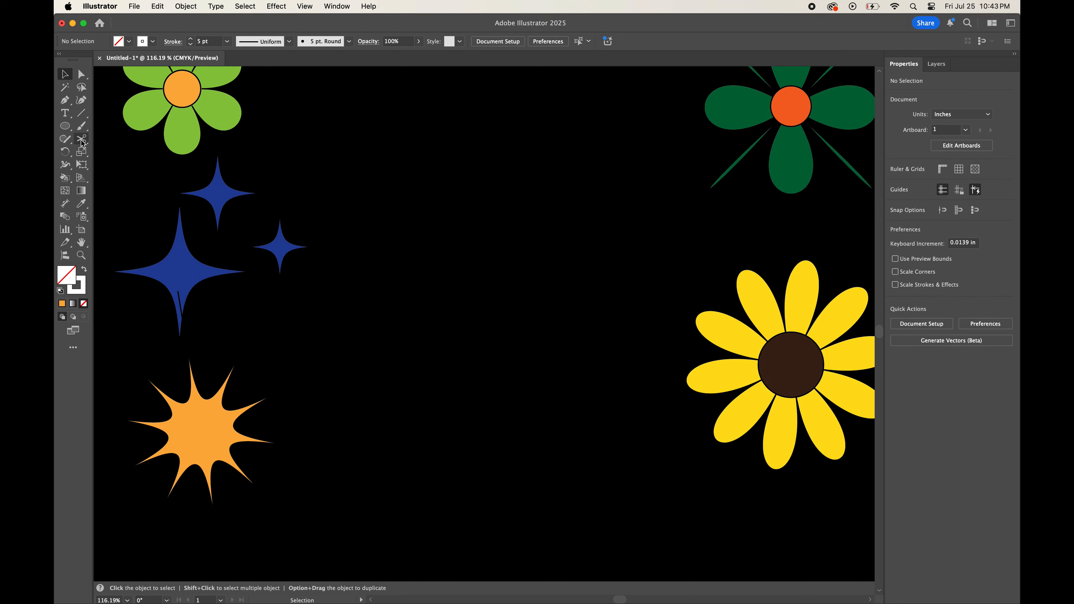
Draw a horizontal line about 5.37 in long between the blue stars and yellow flower, and set its stroke weight to 40 pt.
left_click_drag(239, 318, 685, 301)
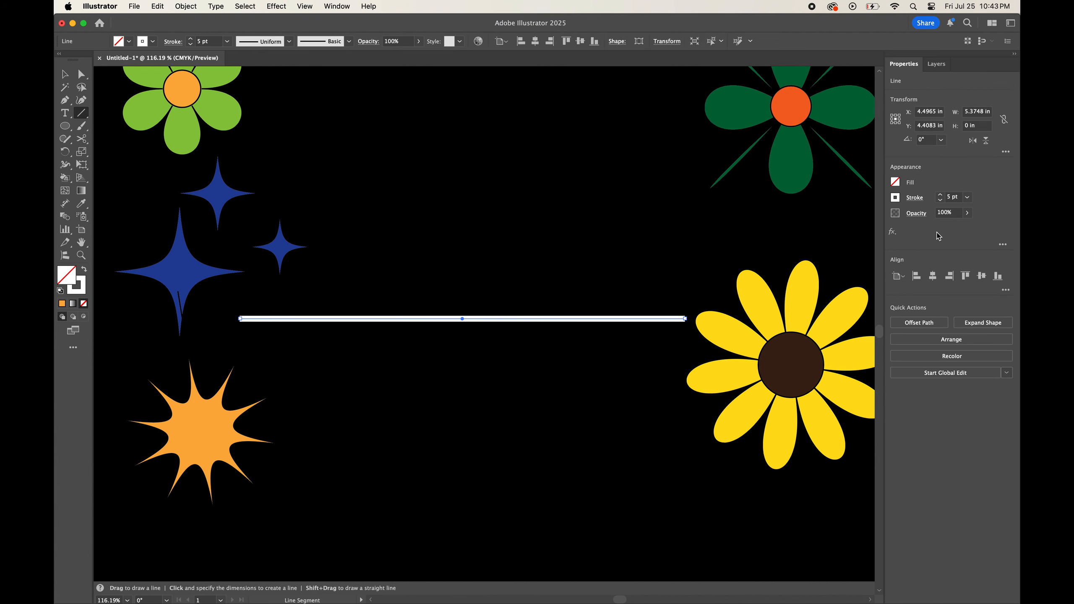
left_click(967, 198)
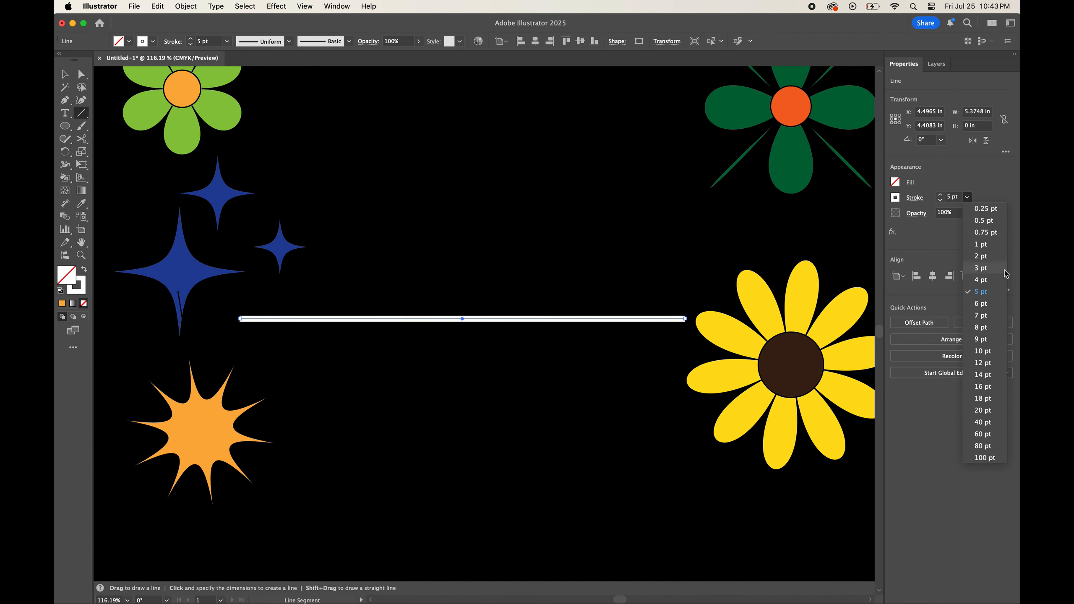
left_click(983, 422)
Add a triangular arrowhead to the line's end nearest the yellow flower and reduce the arrowhead scale to 20%.
left_click(914, 198)
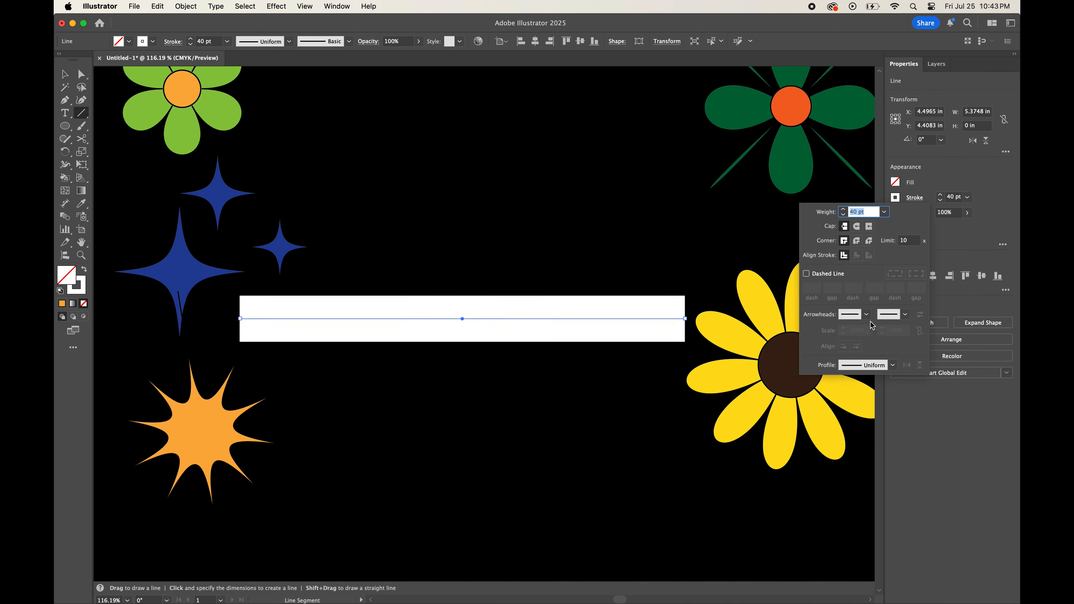
left_click(906, 315)
left_click(853, 448)
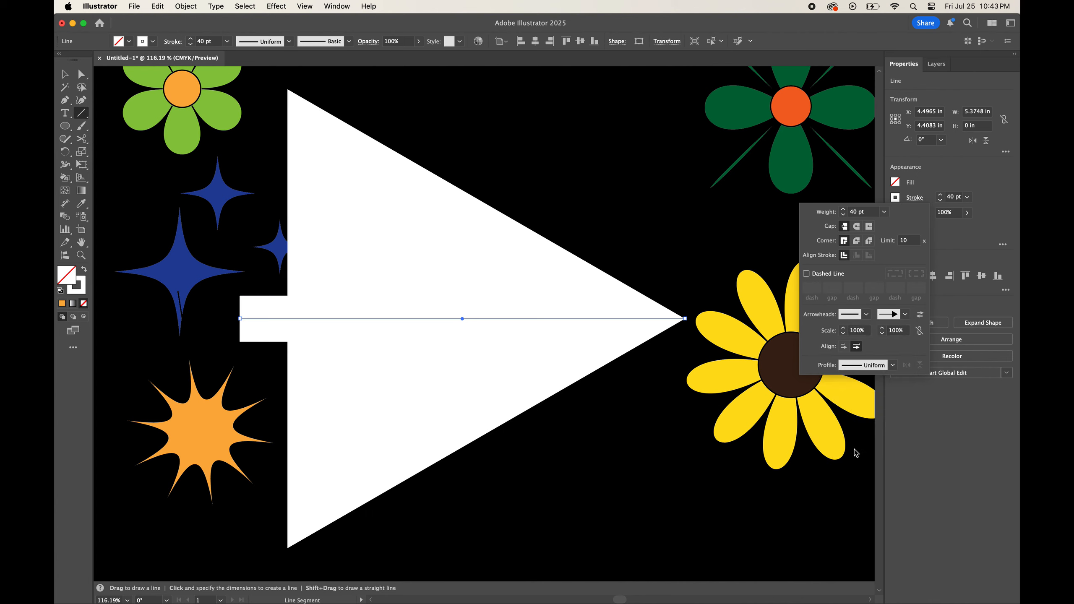
left_click(881, 335)
left_click(881, 334)
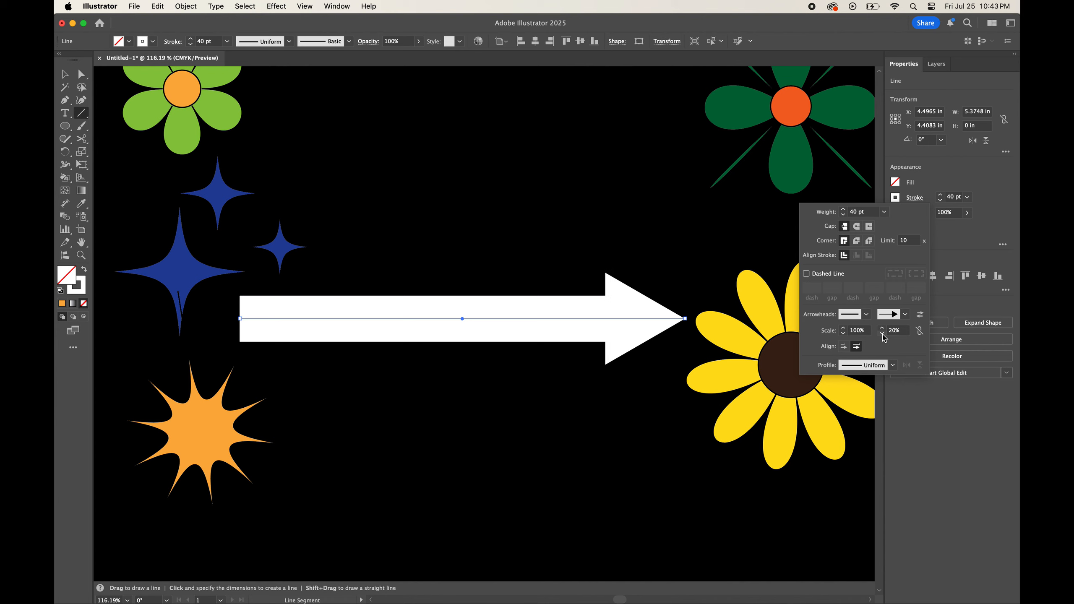
left_click(844, 334)
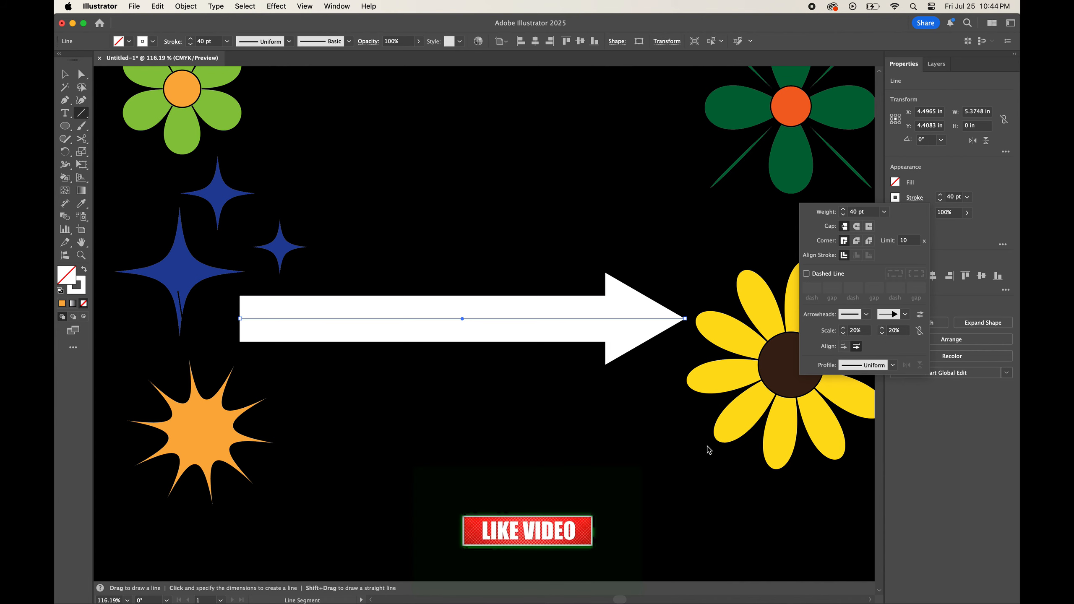
Apply the tapered triangular width profile to the arrow and flip it so the shaft widens towards the arrowhead.
left_click(870, 365)
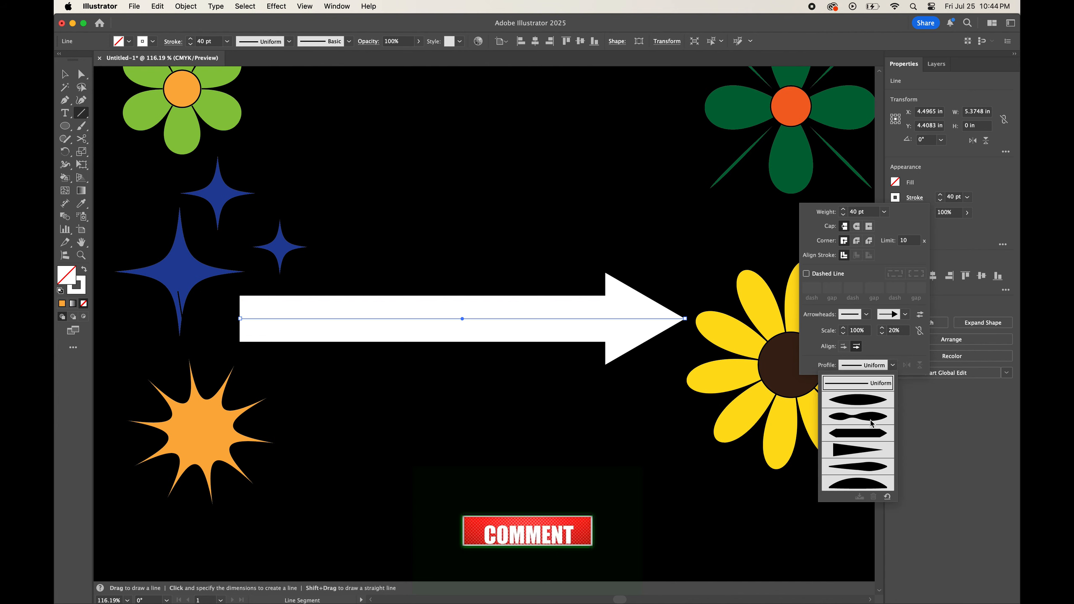
left_click(862, 455)
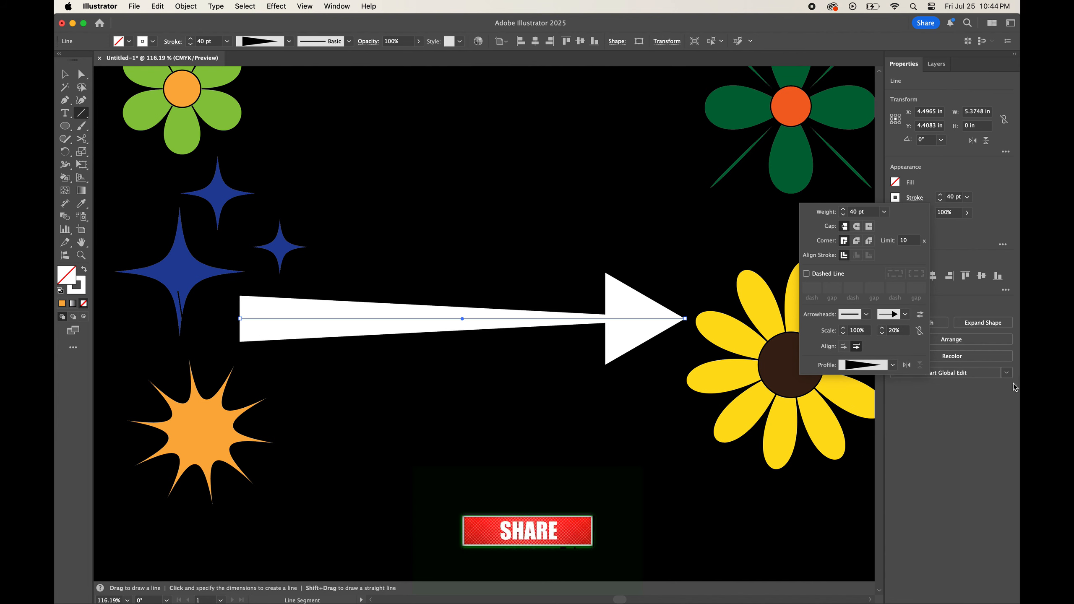
left_click(906, 364)
Bend the straight arrow upward into a high arc with the Anchor Point tool.
left_click(65, 100)
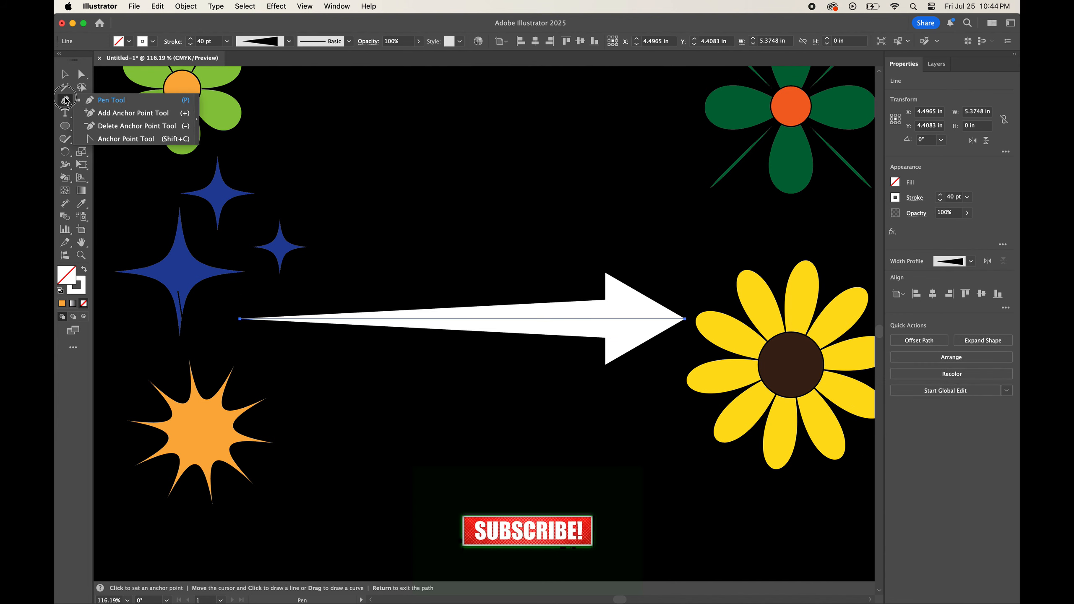
left_click(126, 139)
left_click_drag(455, 318, 541, 177)
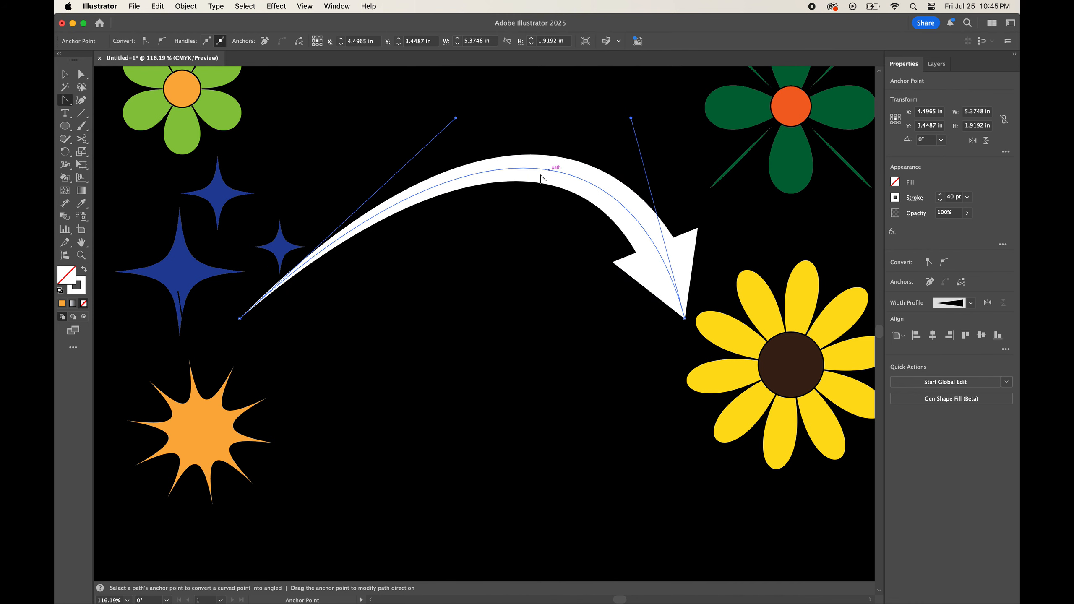
Apply the yellow-to-red gradient swatch to the curved arrow's stroke.
left_click(895, 182)
left_click(895, 197)
left_click(777, 244)
left_click(875, 252)
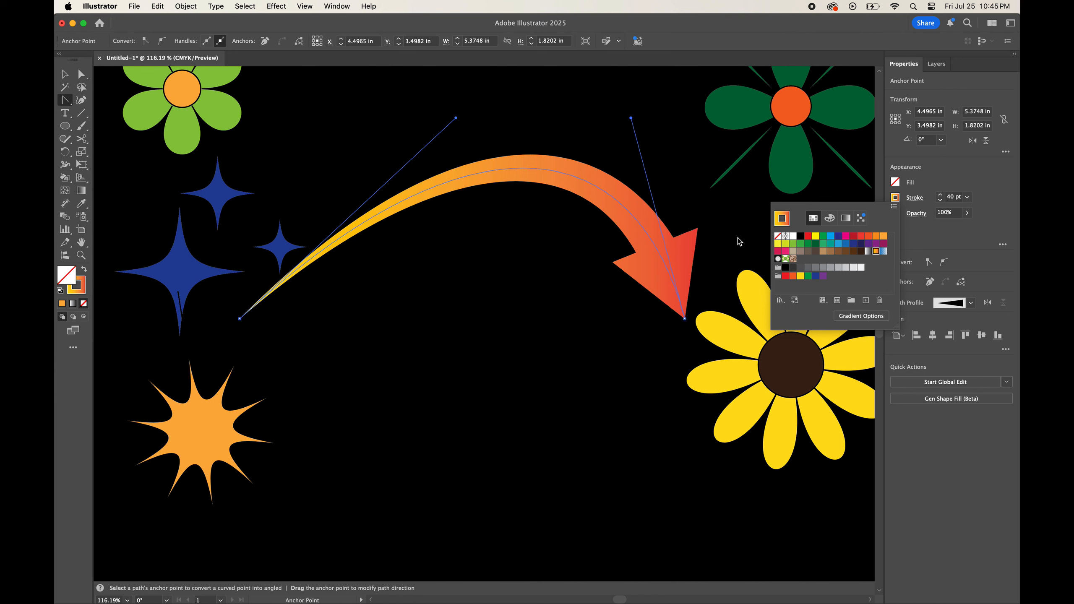
left_click(562, 123)
Move the gradient arrow down between the starburst and the yellow flower and stretch it to about 5.51 in wide.
key("v")
left_click_drag(539, 173, 416, 287)
left_click_drag(627, 352, 675, 341)
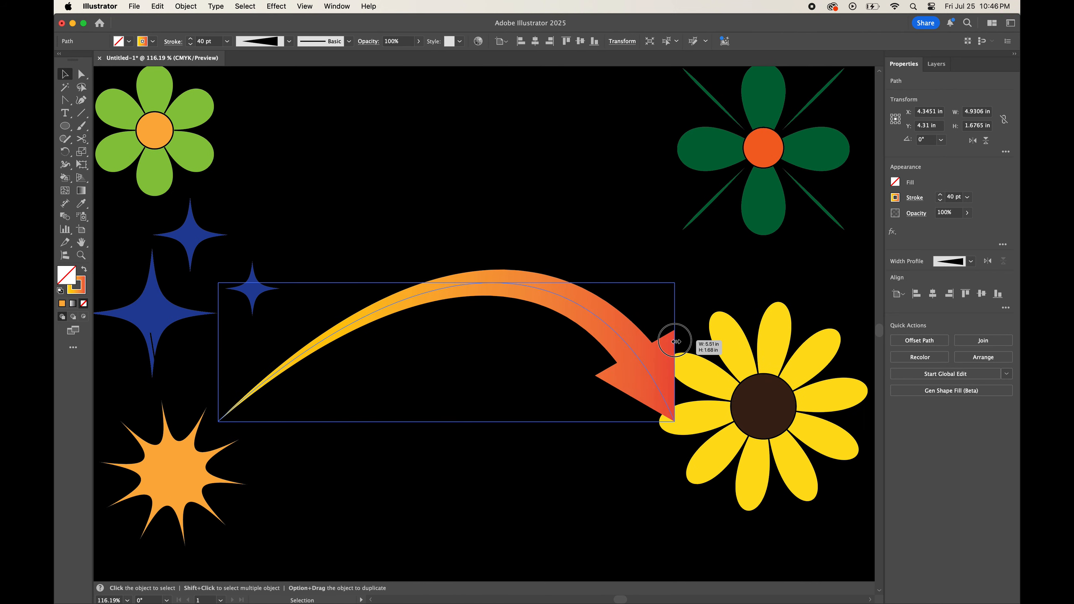
Reshape the arrow with the Anchor Point tool into a smooth, lower arc whose head points down at the yellow flower.
left_click(65, 100)
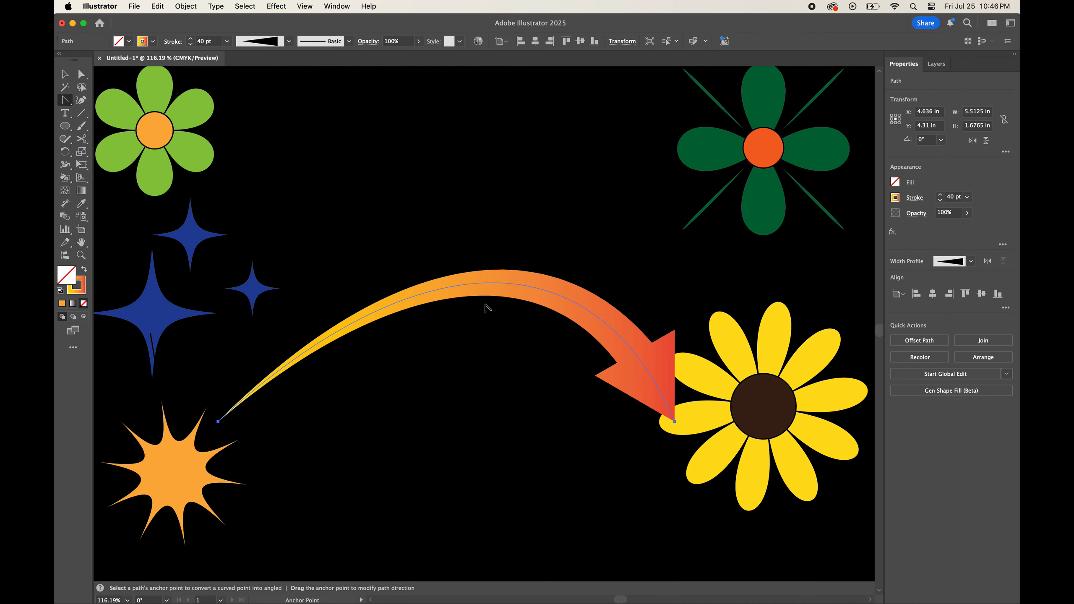
left_click_drag(619, 331, 594, 293)
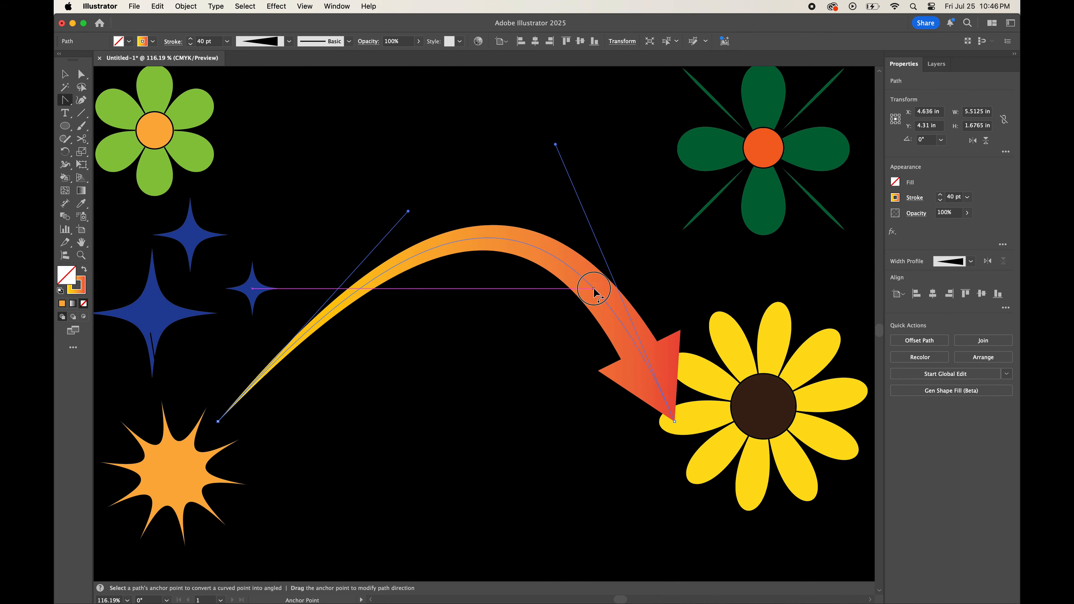
left_click_drag(669, 421, 637, 441)
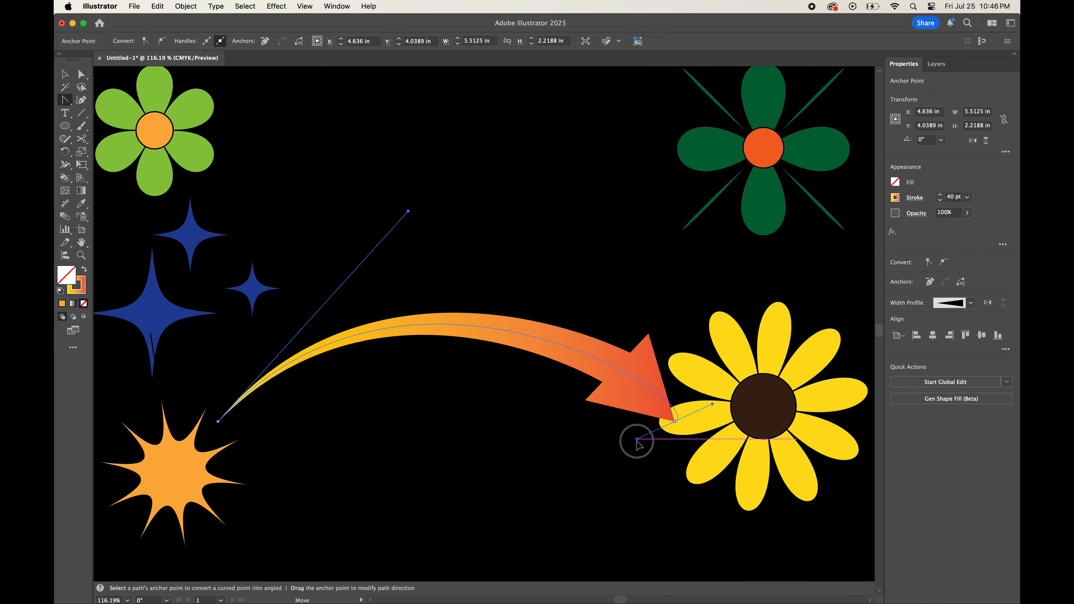
left_click_drag(578, 352, 574, 290)
left_click_drag(697, 301, 578, 324)
left_click_drag(218, 420, 219, 431)
key("super+z")
mouse_move(399, 144)
left_mouse_down()
mouse_move(372, 175)
mouse_move(472, 190)
mouse_move(492, 220)
mouse_move(455, 453)
mouse_move(523, 575)
mouse_move(537, 481)
mouse_move(520, 455)
mouse_move(444, 206)
mouse_move(392, 178)
left_mouse_up()
Position the arrow between the orange starburst and the yellow flower, and move both of those shapes lower on the artboard.
left_click(67, 78)
left_click_drag(393, 255, 386, 275)
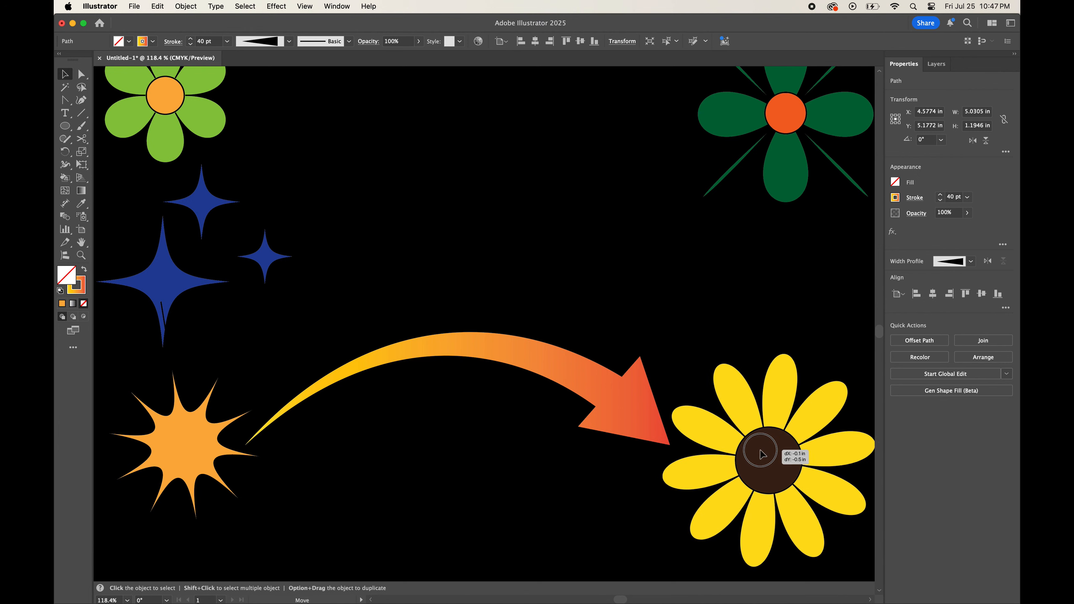
left_click_drag(759, 449, 757, 457)
left_click_drag(182, 446, 180, 495)
Move the blue stars, light-green flower and dark-green flower down to close the gaps above the starburst and yellow flower.
mouse_move(177, 292)
left_mouse_down()
mouse_move(179, 323)
mouse_move(184, 292)
left_mouse_up()
left_click_drag(302, 199, 175, 347)
left_click(238, 312)
left_click_drag(167, 97, 172, 149)
left_click_drag(798, 124, 794, 249)
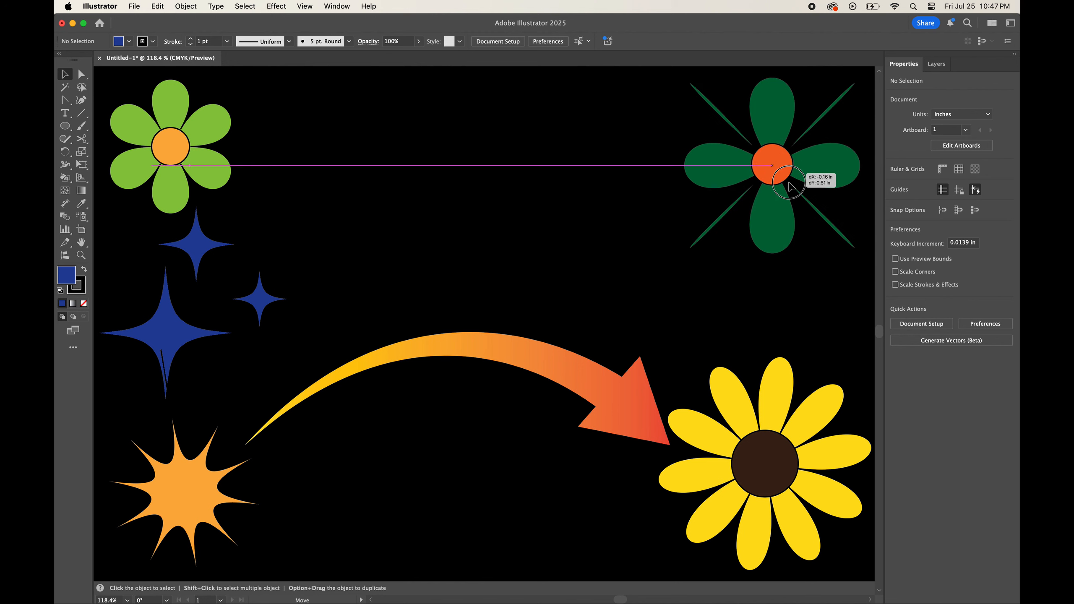
left_click_drag(786, 172, 784, 261)
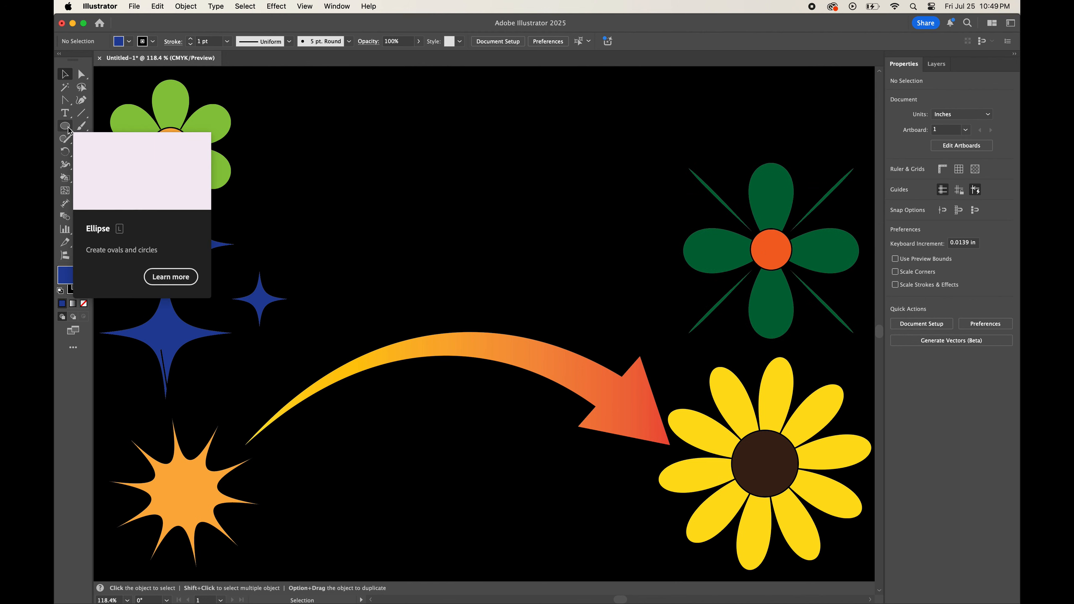
Draw a blue 16-point star about 1.86 in wide above the arrow, between the two green flowers.
left_click_drag(65, 126, 112, 178)
left_click_drag(435, 157, 476, 219)
key("v")
left_click_drag(432, 159, 458, 220)
left_click_drag(534, 161, 546, 262)
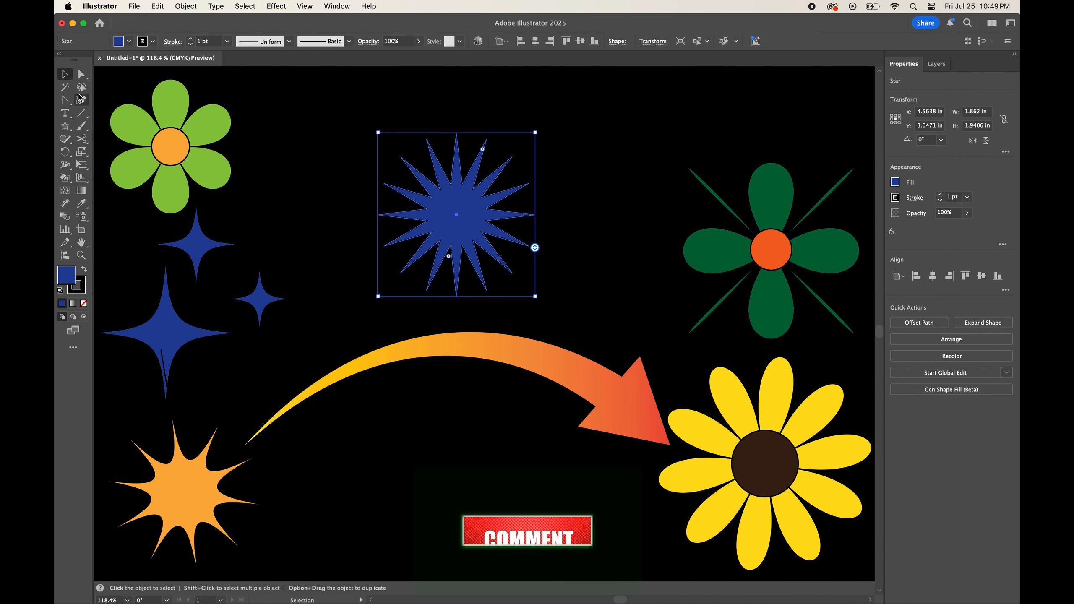
key("a")
left_click_drag(529, 253, 536, 269)
left_click_drag(472, 244, 503, 224)
left_click(628, 244)
key("super+z")
key("super+z")
Round all corners of the 16-point star to about 0.036 in and reposition it above the arrow.
left_click(512, 274)
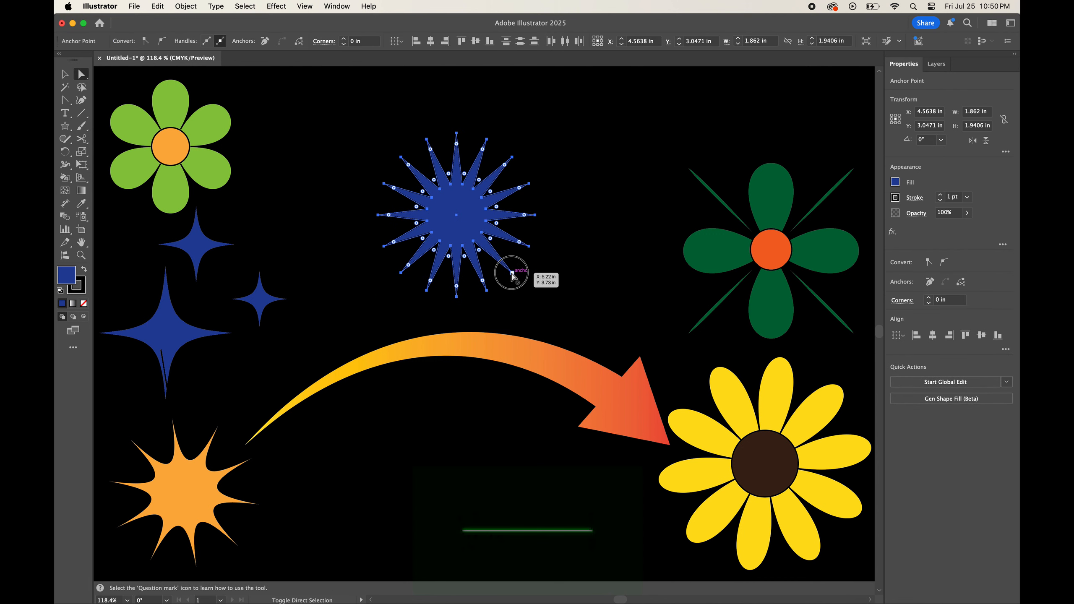
left_click_drag(517, 283, 536, 267)
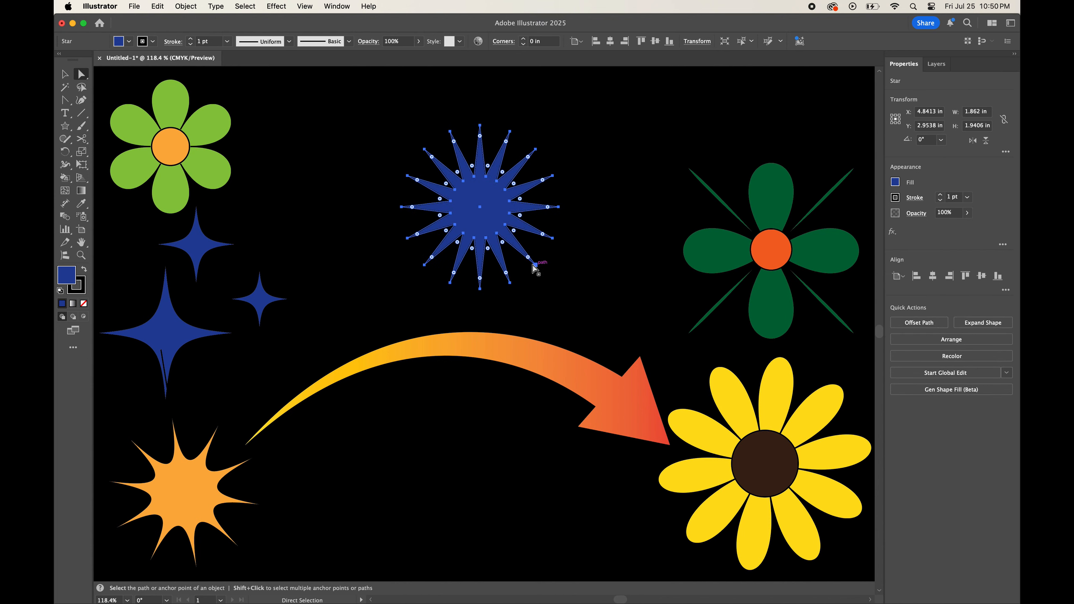
right_click(533, 268)
left_click(530, 250)
left_click_drag(529, 250, 420, 213)
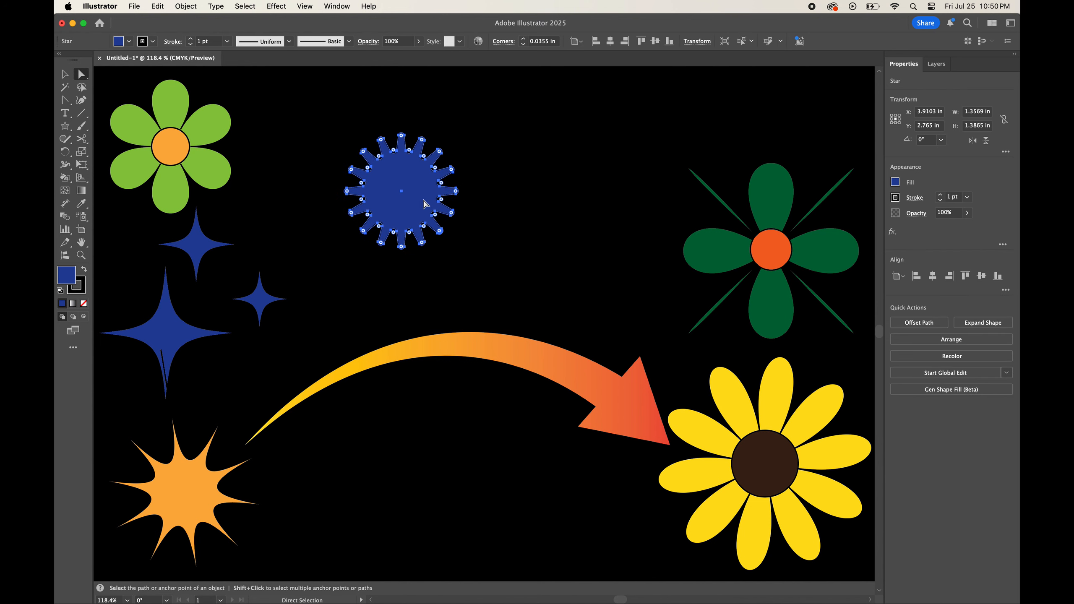
Enlarge the rounded blue star to about 1.9 in wide and round its corners further to about 0.05 in.
key("v")
left_click_drag(480, 274, 526, 320)
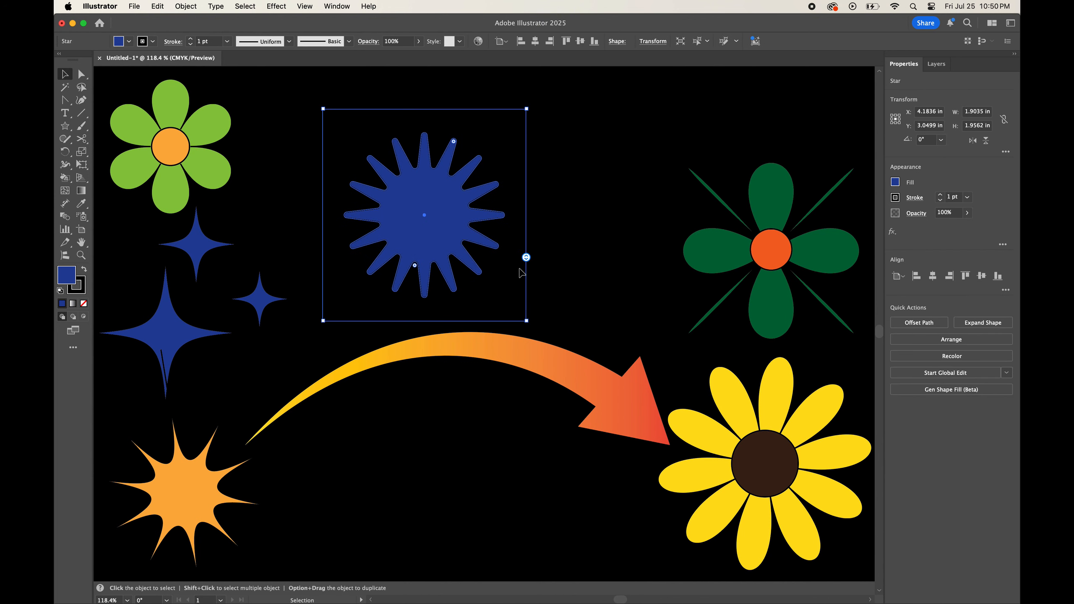
key("a")
mouse_move(477, 275)
left_mouse_down()
mouse_move(499, 291)
mouse_move(468, 247)
mouse_move(486, 273)
mouse_move(478, 261)
left_mouse_up()
left_click_drag(429, 222, 601, 153)
left_click(434, 218)
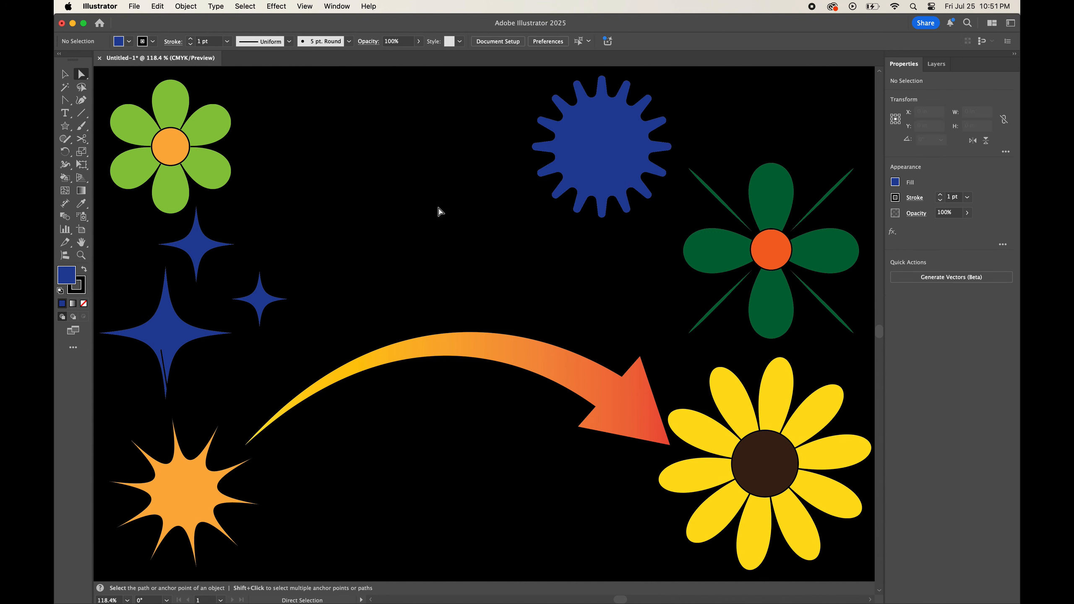
left_click_drag(623, 156, 474, 200)
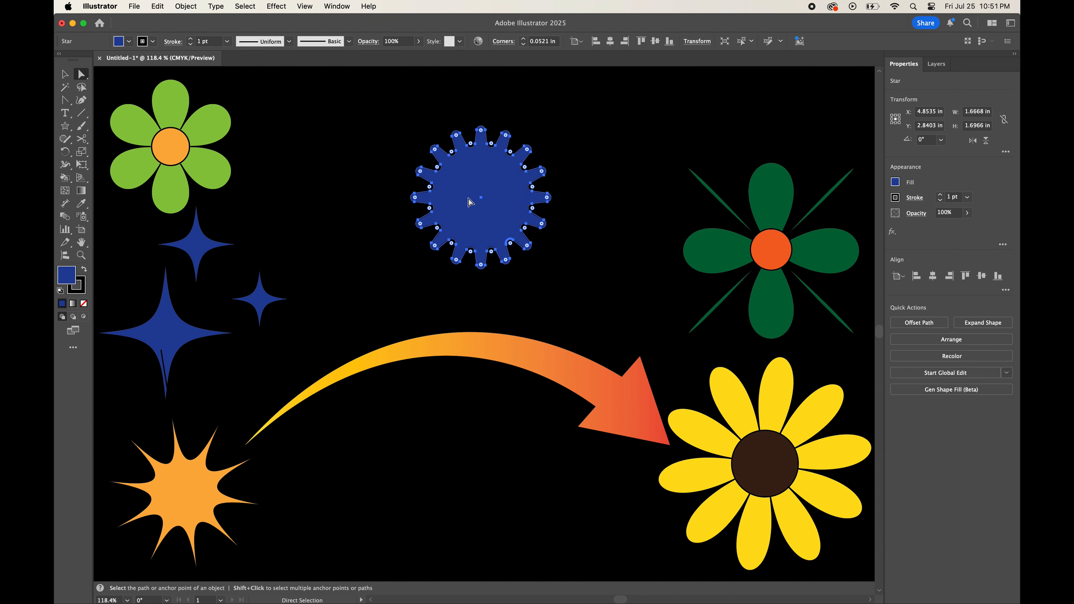
Enlarge the rounded star above the arrow to about 2.4 in wide and fill it with magenta.
key("v")
left_click_drag(583, 303, 640, 323)
left_click_drag(509, 223, 472, 196)
left_click(488, 191, "shift")
left_click(485, 188)
left_click(895, 182)
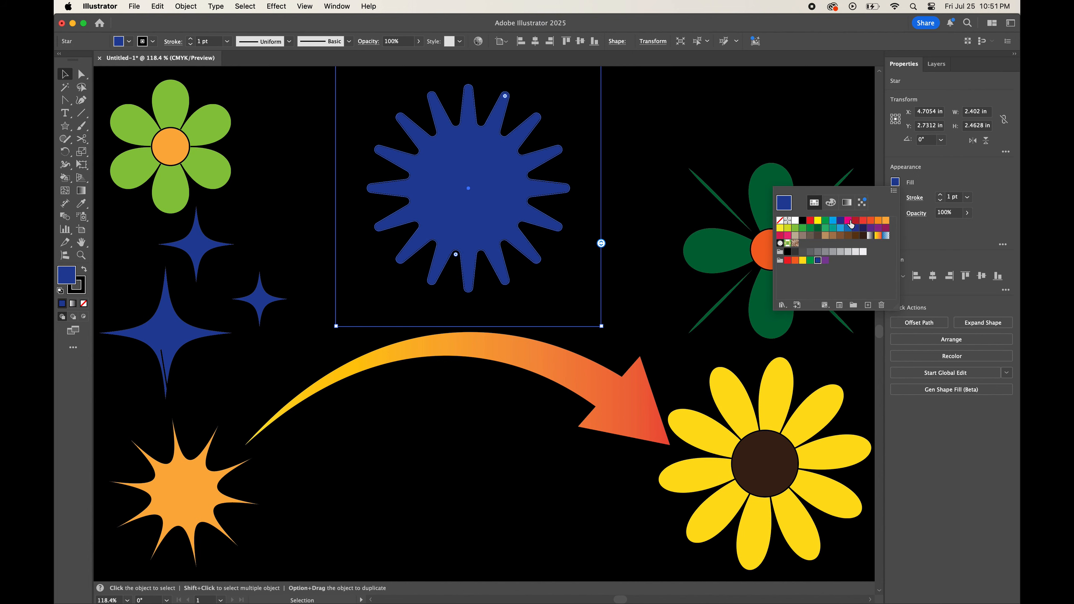
left_click(849, 222)
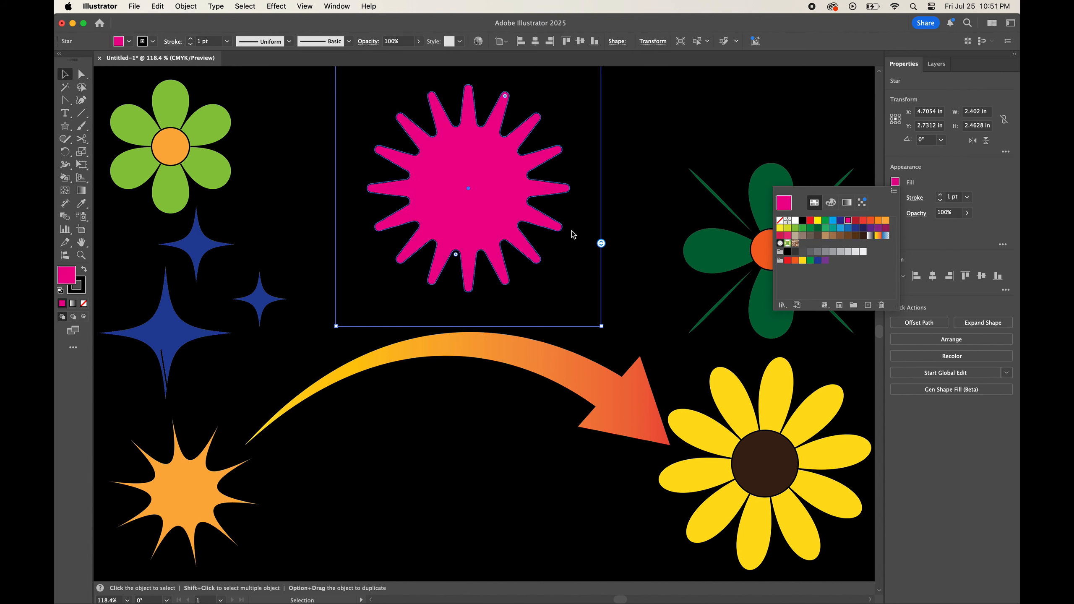
Reduce the magenta star's inner radius slightly and round its corners until it becomes a scalloped badge.
left_click(497, 197)
left_click_drag(456, 254, 459, 248)
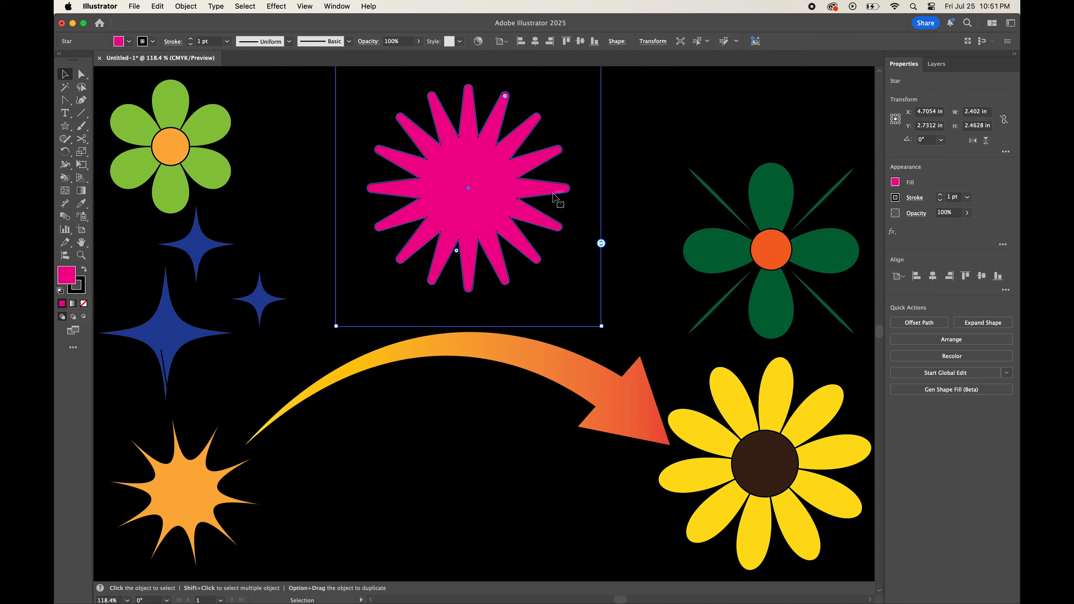
key("a")
left_click_drag(519, 224, 503, 244)
mouse_move(515, 196)
left_mouse_down()
mouse_move(520, 237)
mouse_move(523, 211)
left_mouse_up()
left_click(625, 212)
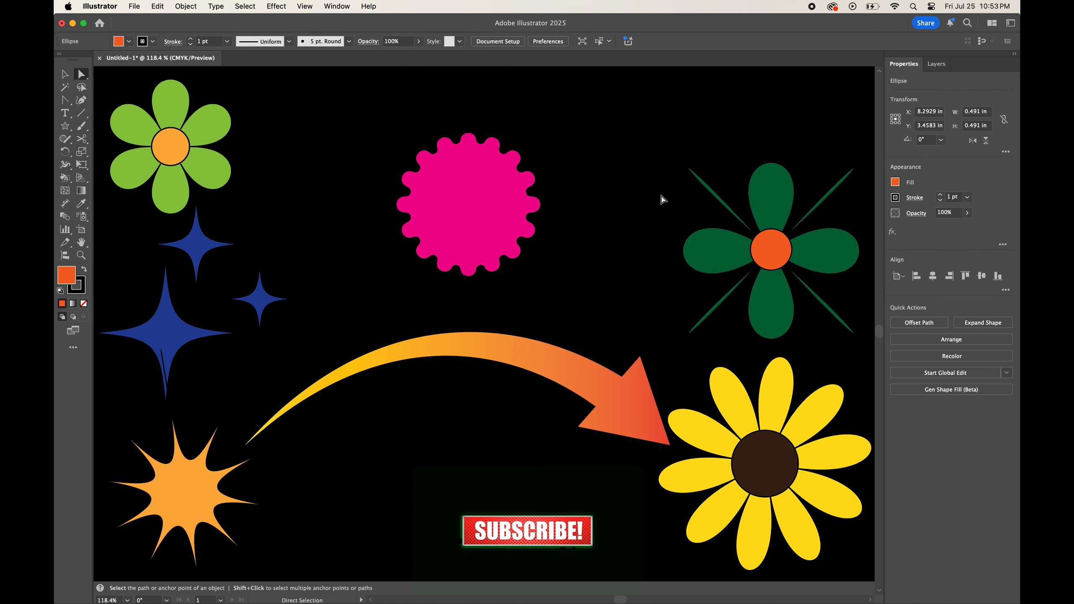
Group the dark-green flower with its red-orange centre and move the group up and slightly left, clear of the yellow flower.
left_click_drag(666, 167, 789, 316)
right_click(771, 259)
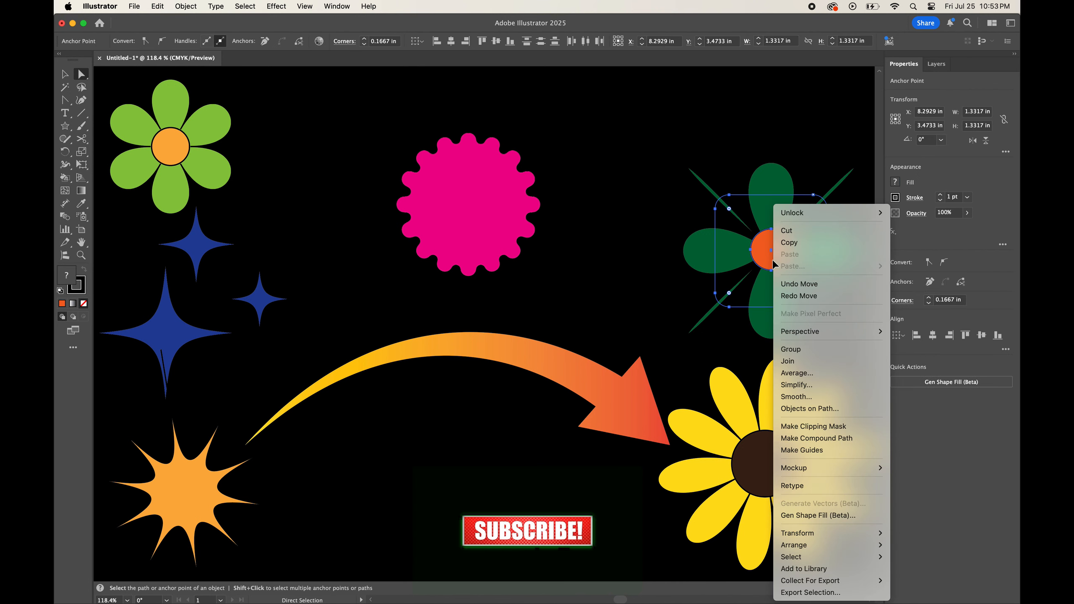
left_click(785, 351)
left_click_drag(772, 252, 745, 198)
left_click(455, 494)
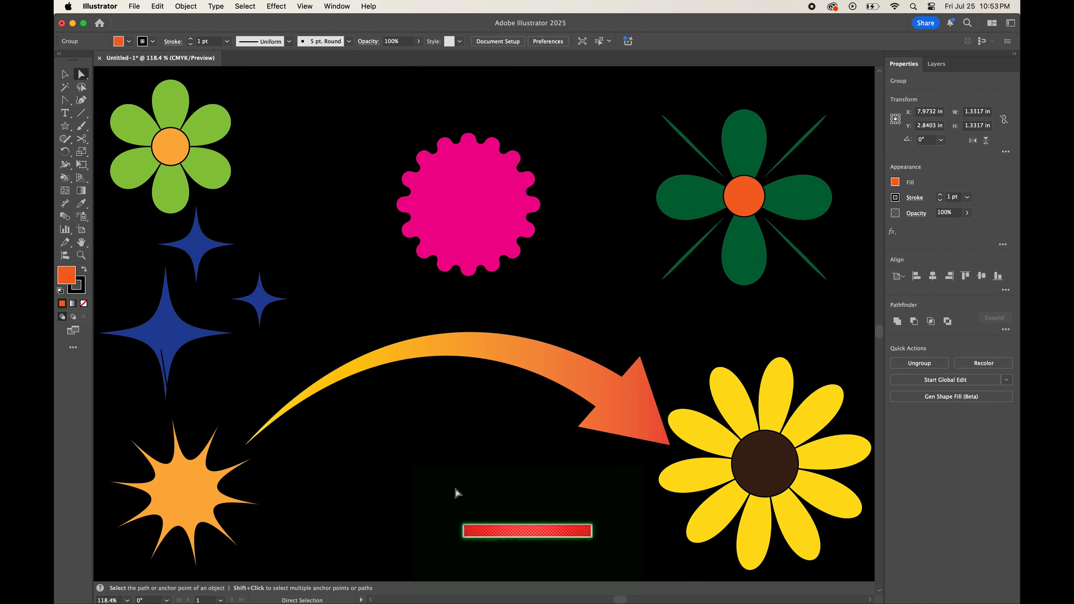